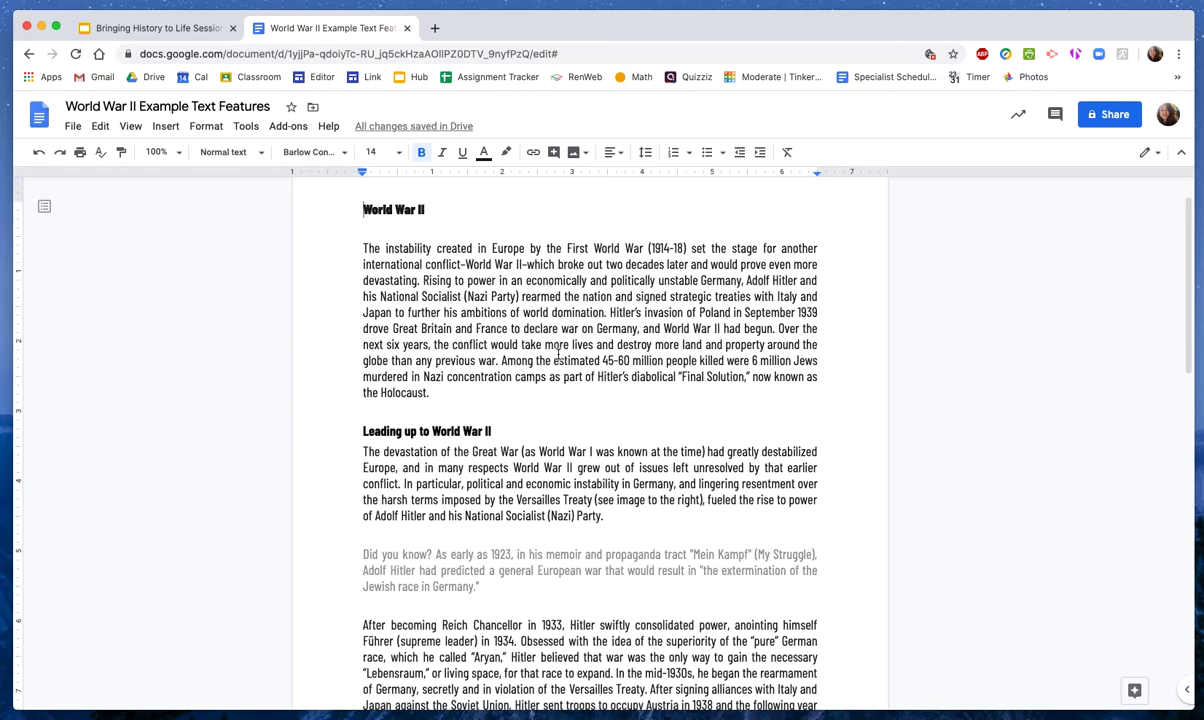
drag(605, 590, 357, 545)
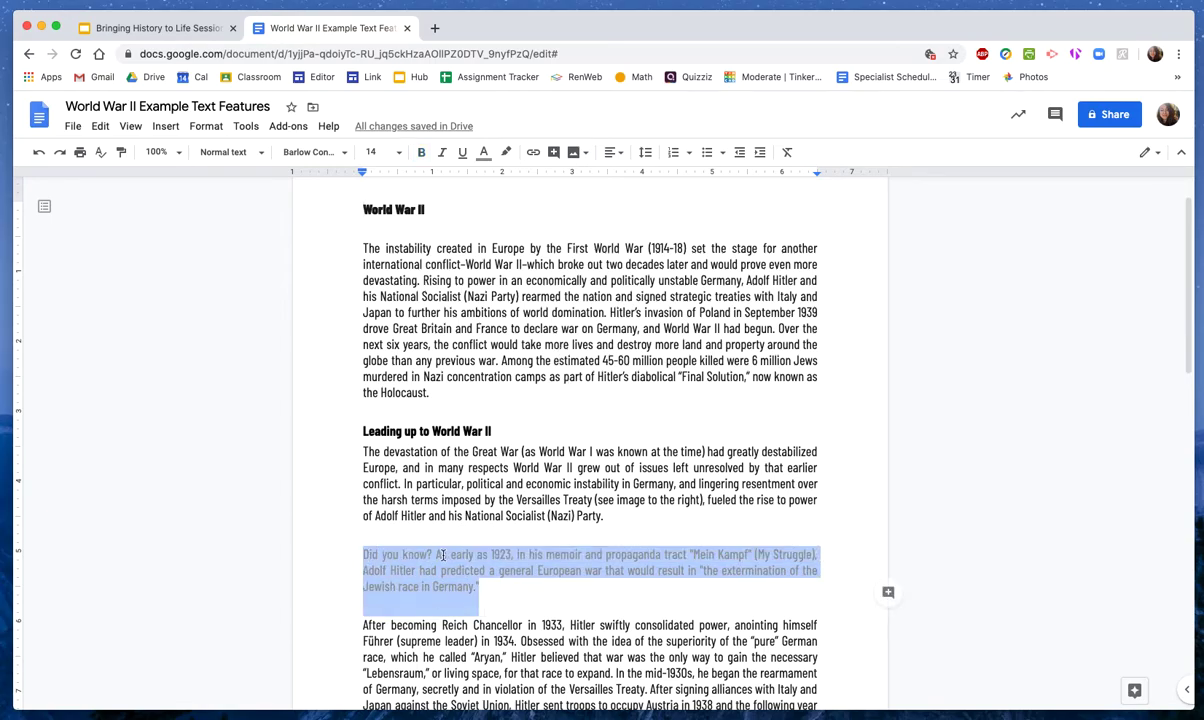
click(486, 585)
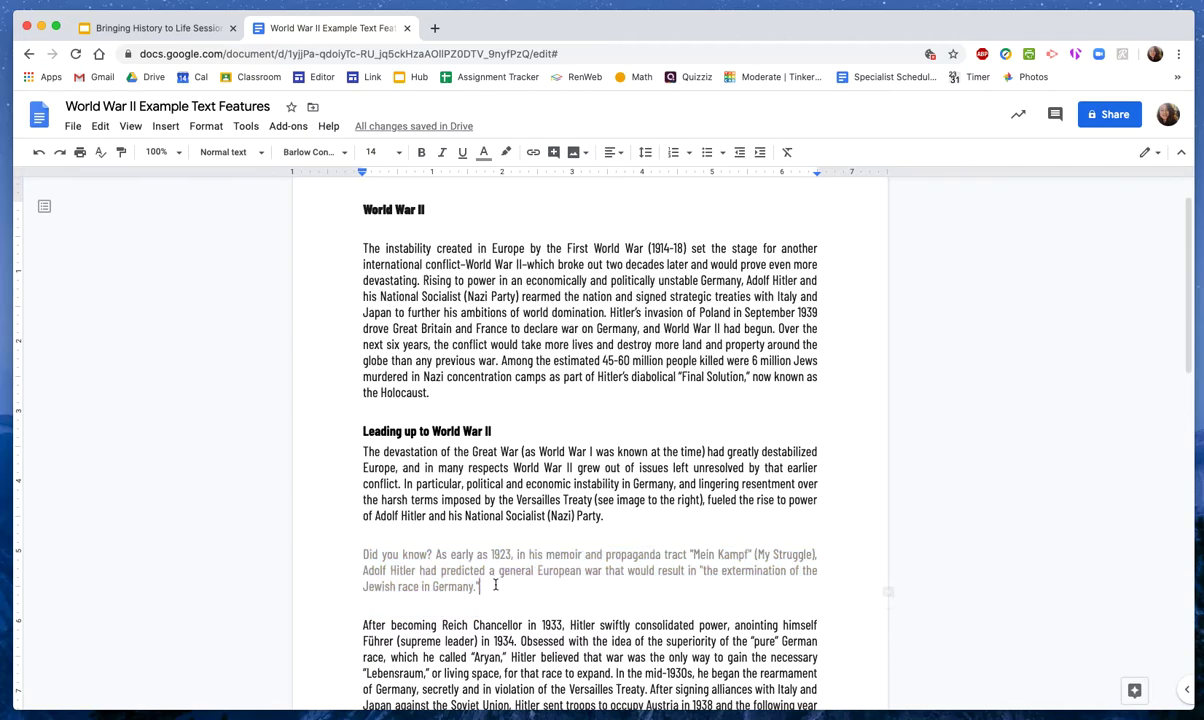
drag(443, 561, 480, 587)
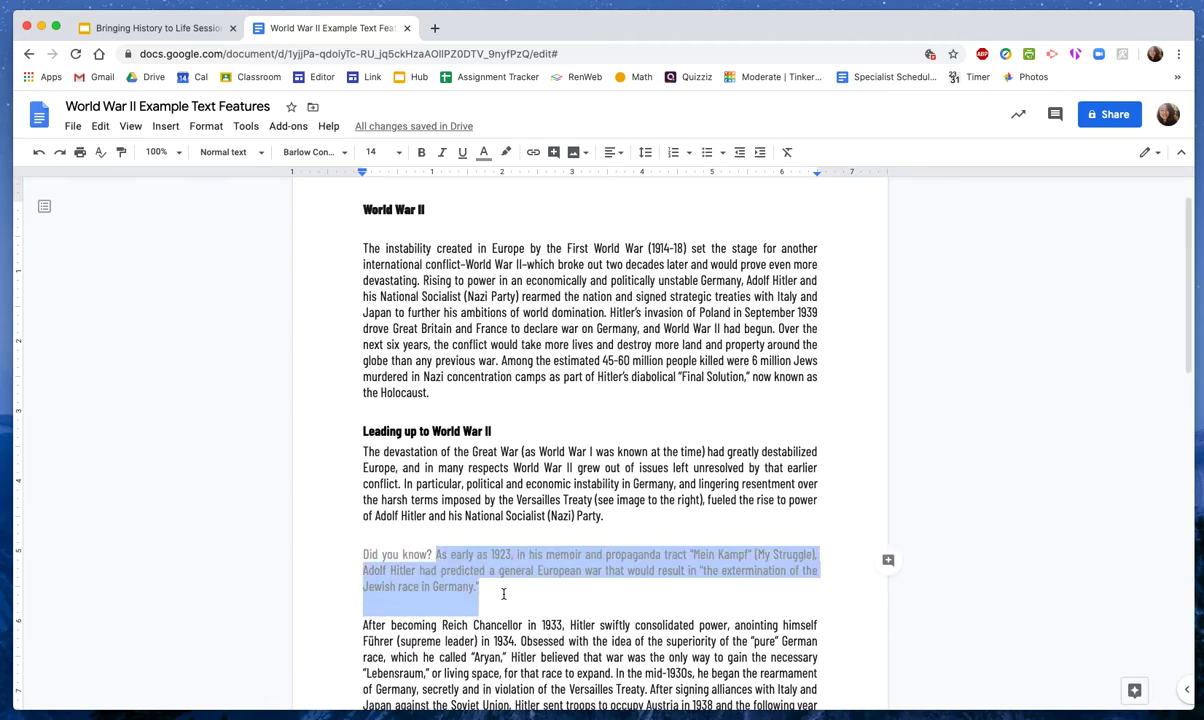
click(503, 594)
double_click(503, 585)
click(505, 584)
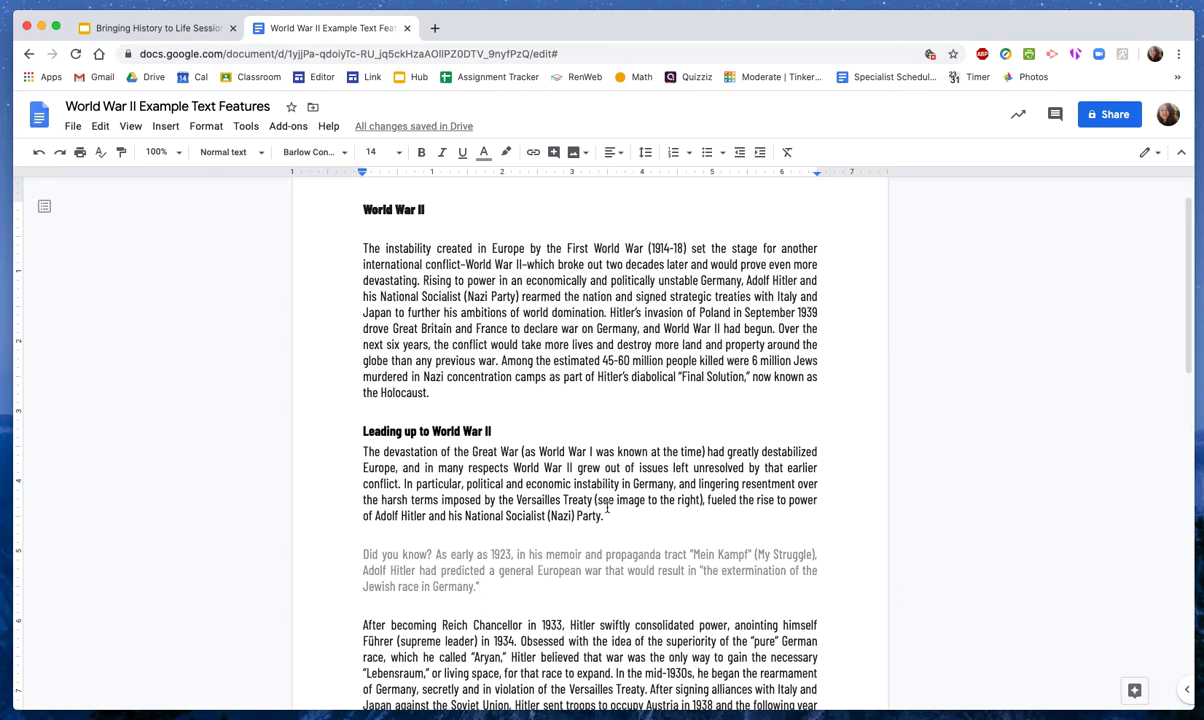
Step: Highlight the word "instability" in pale yellow in the first paragraph under "Leading up to World War II"
double_click(587, 484)
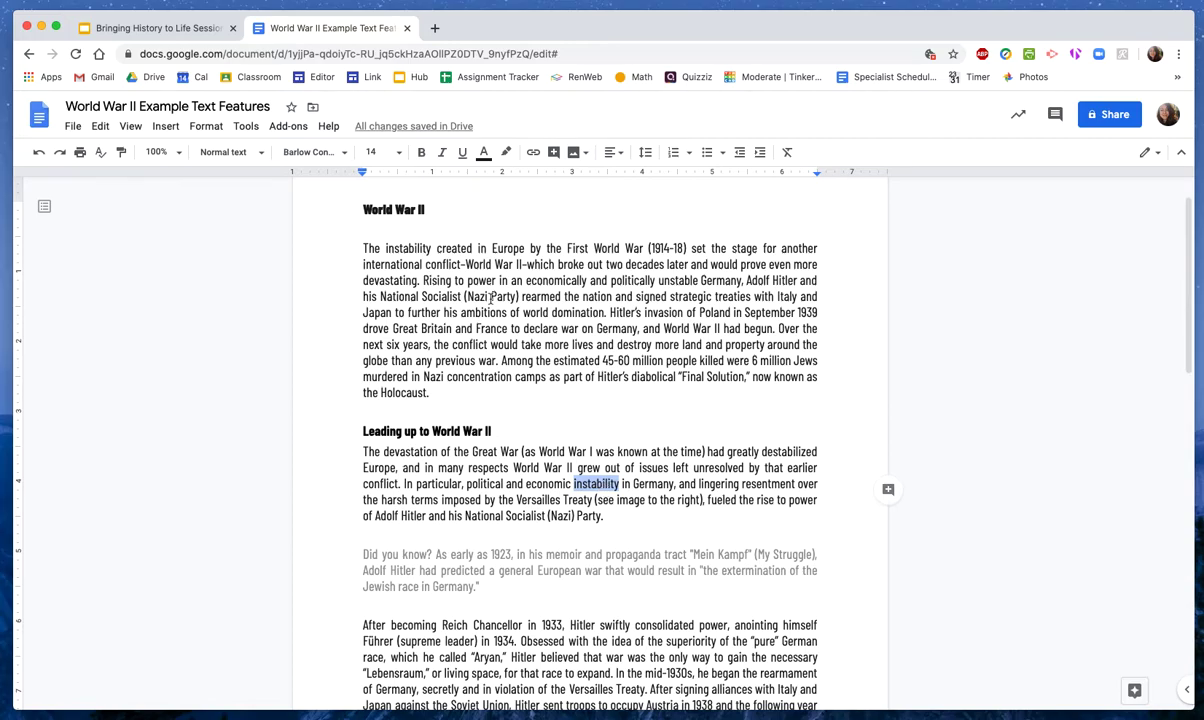
click(421, 152)
click(421, 152)
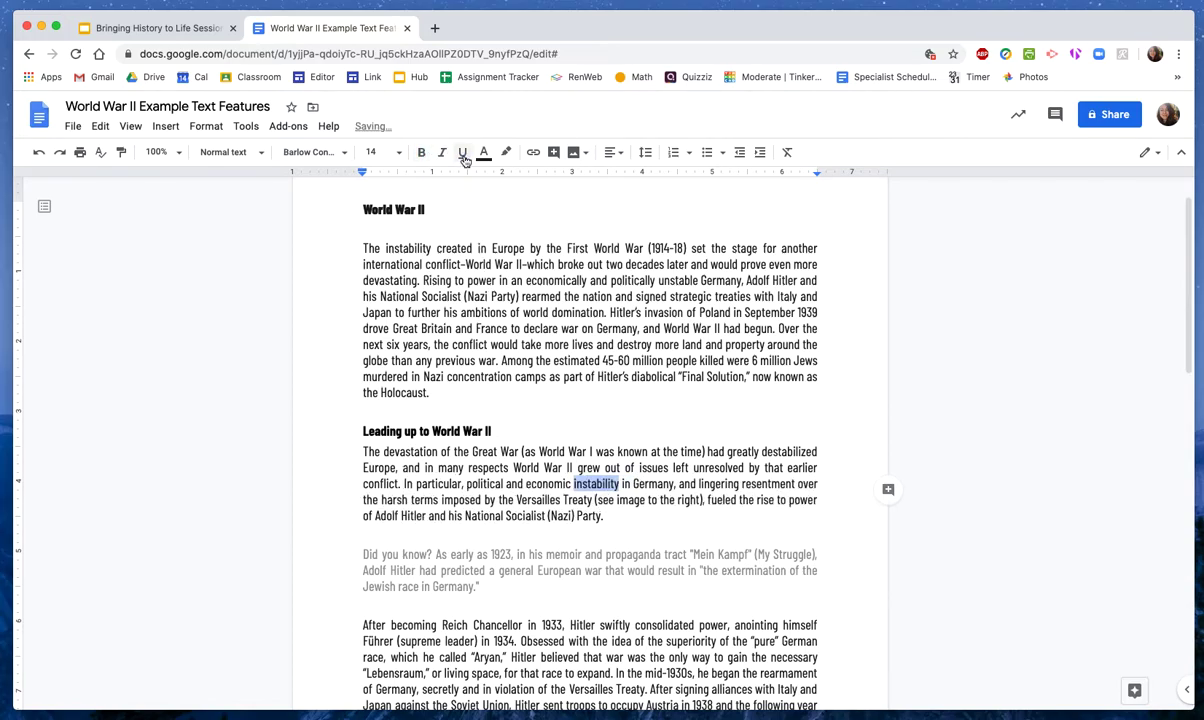
click(505, 152)
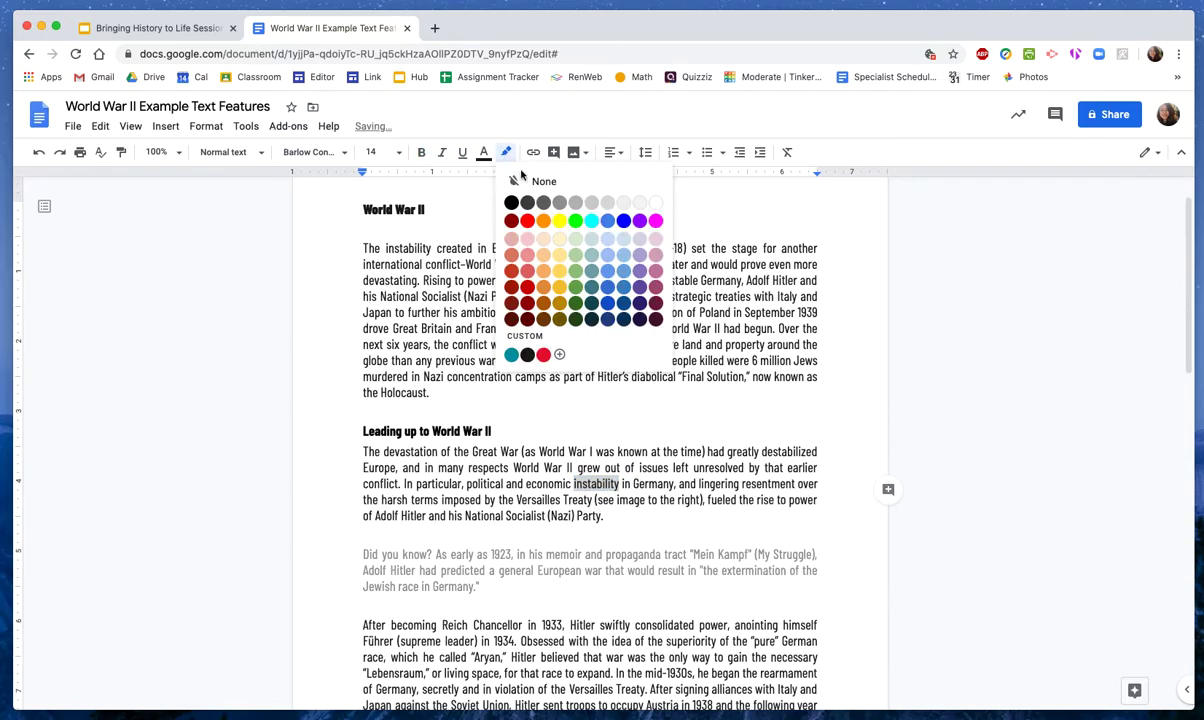
click(562, 242)
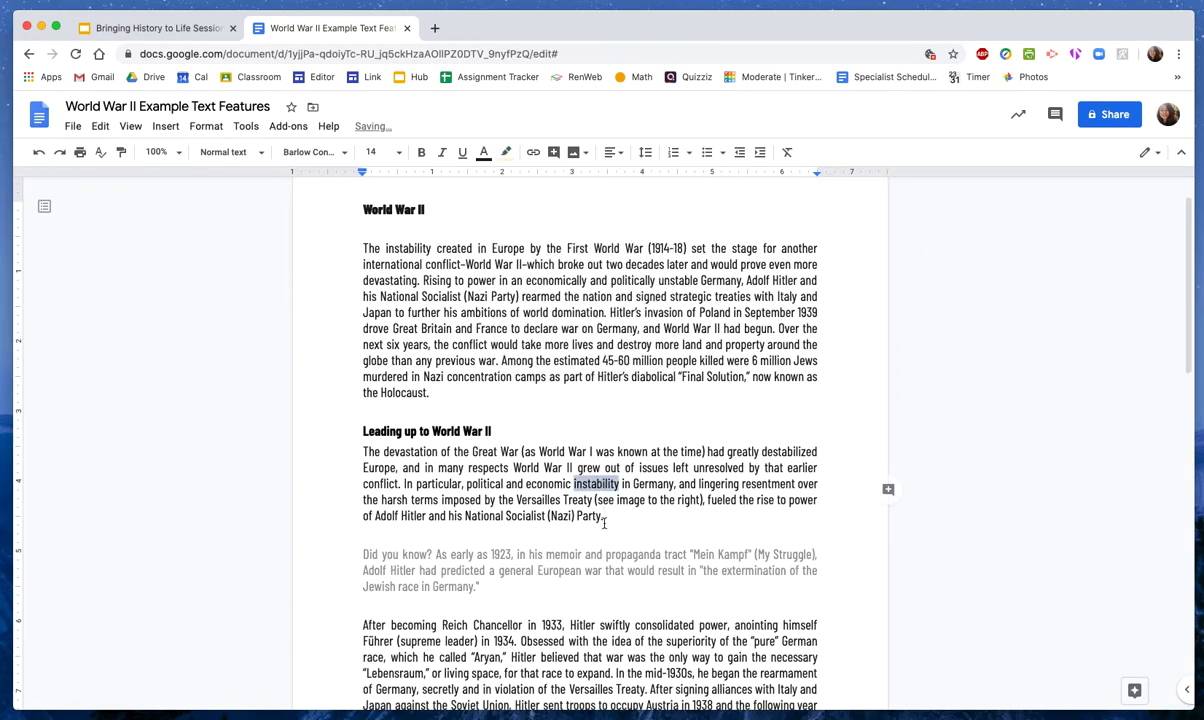
click(605, 516)
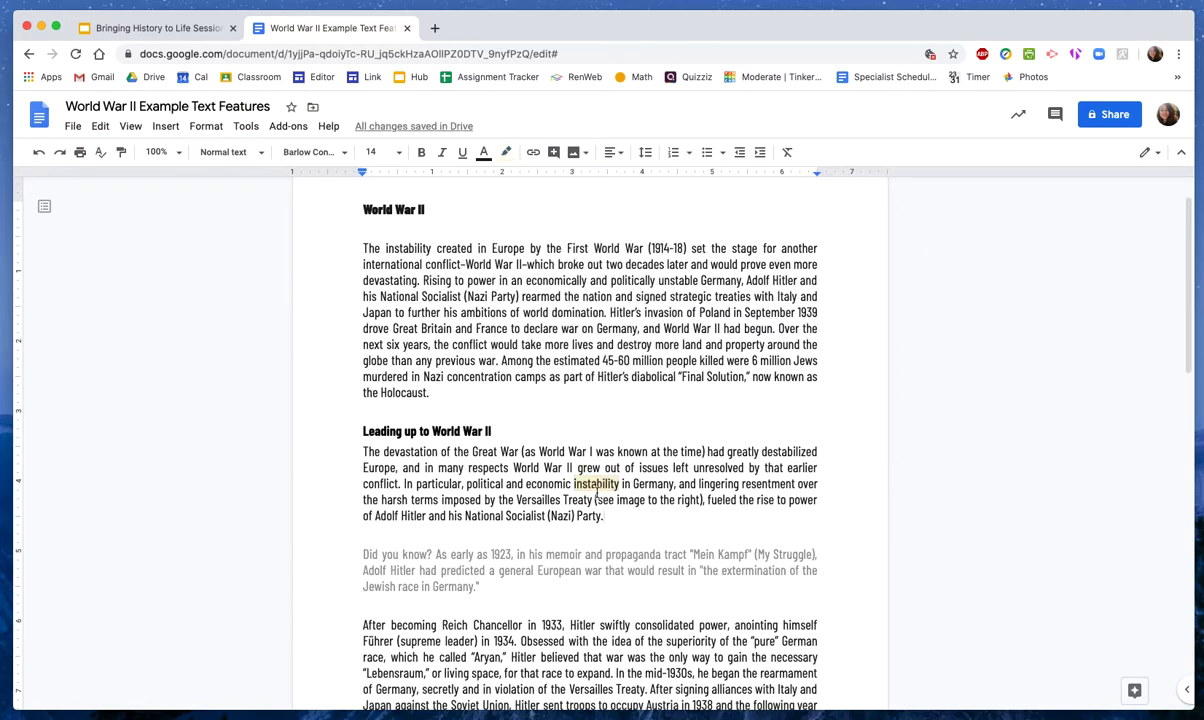
Step: Add a bold "Glossary:" heading on the page after the text, with the term "Instability -" on the line below
scroll(622, 536, down, 1)
scroll(622, 536, down, 5)
click(606, 527)
text(Glossary:)
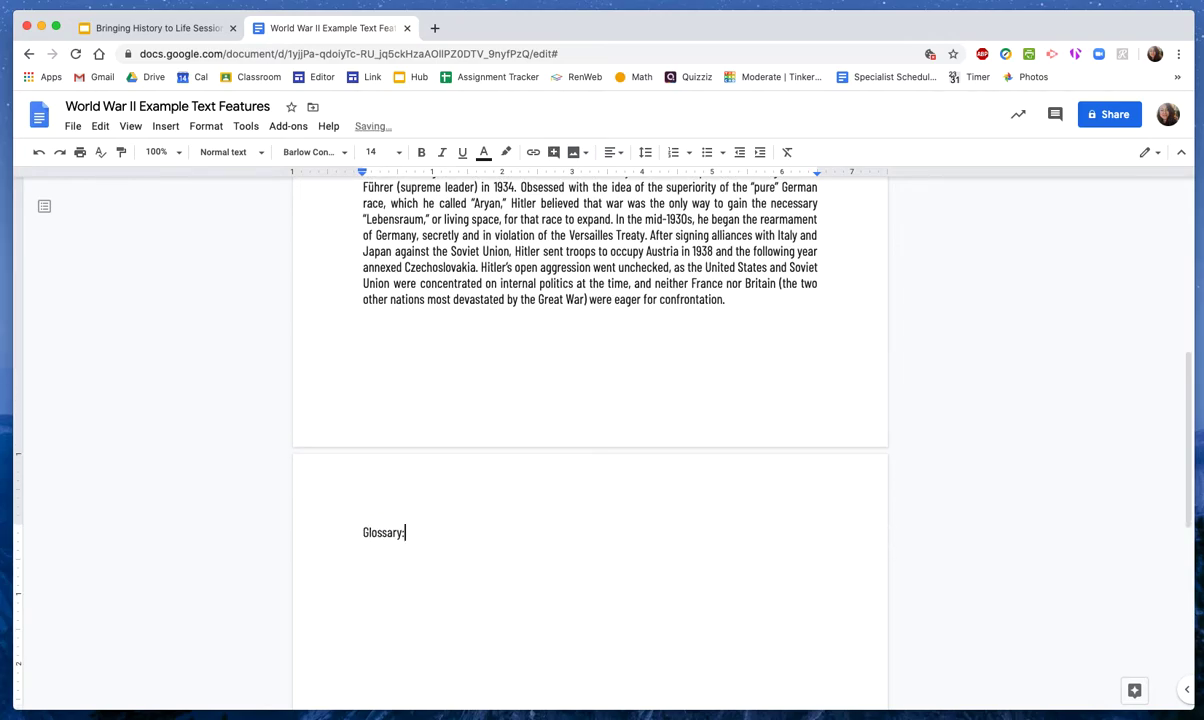
key(shift+super+Left)
key(super+b)
key(Right)
key(Return)
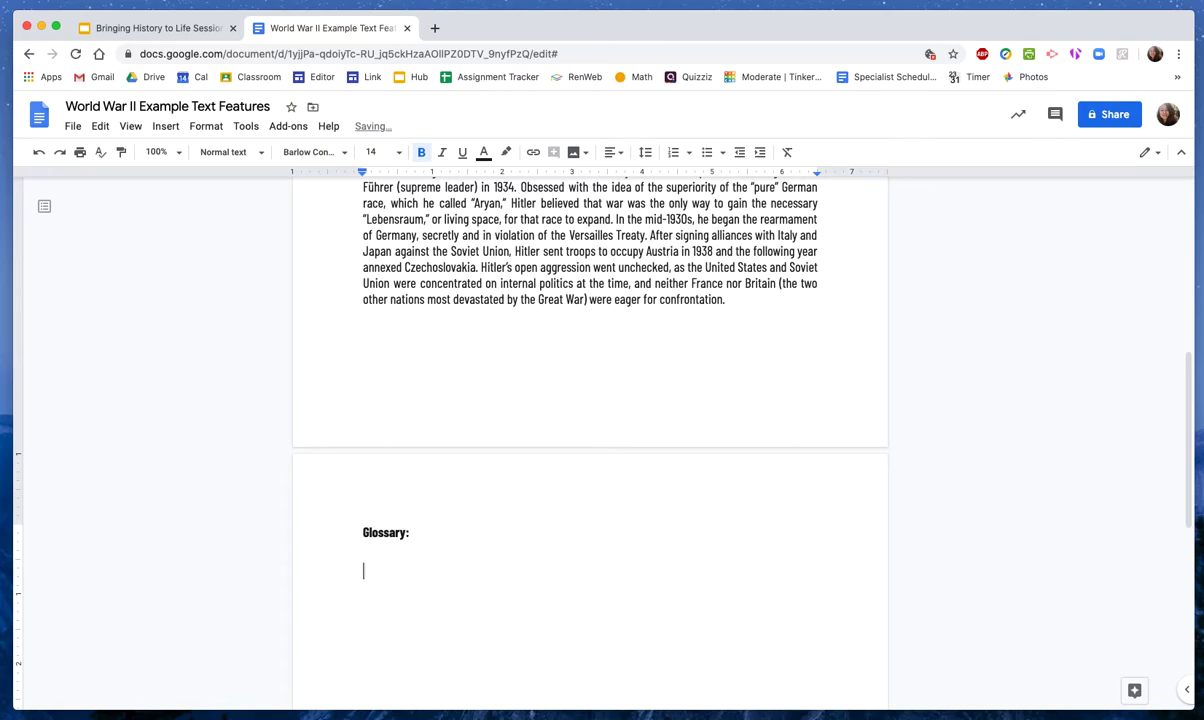
text(Instability)
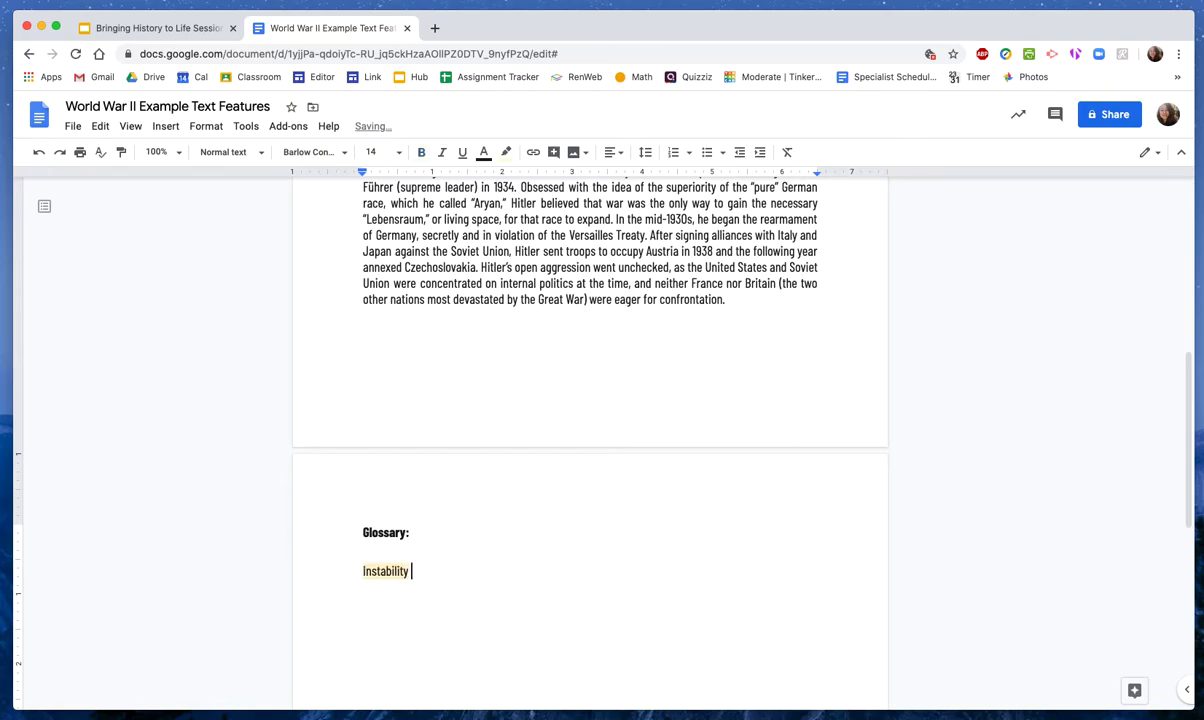
Step: Open the definitions link in the Text Features slide deck and look up "instability" in the Learner's Dictionary
click(172, 36)
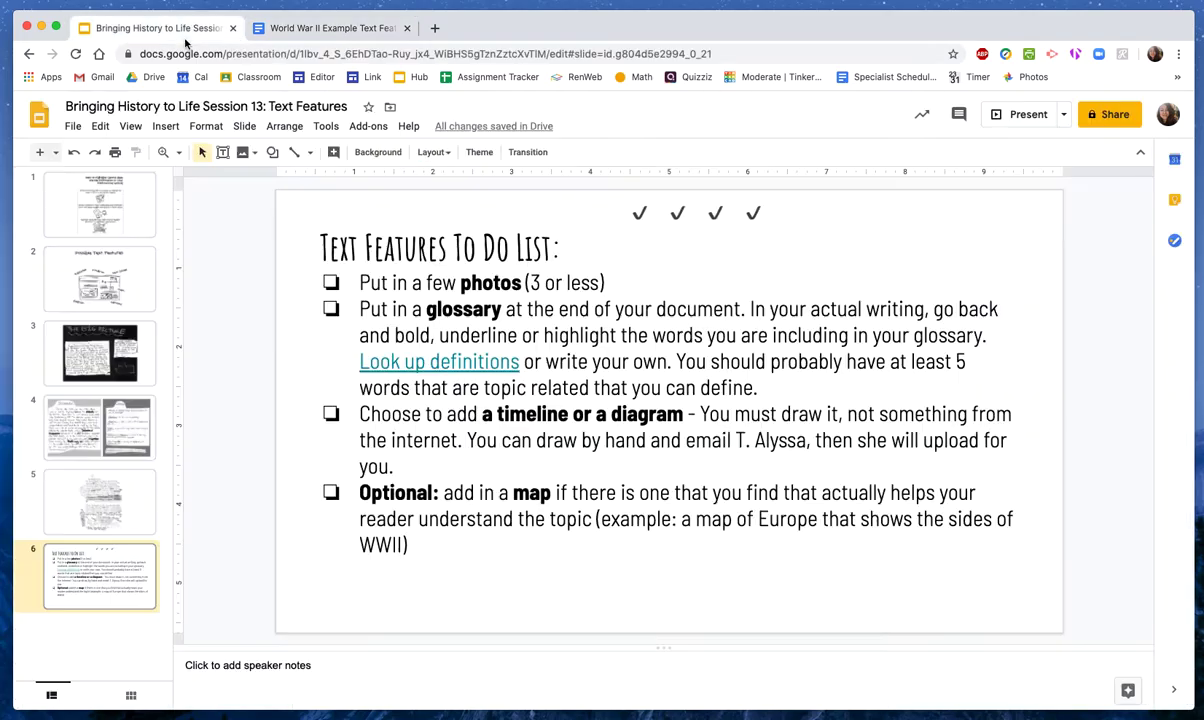
click(450, 362)
click(455, 389)
click(476, 268)
text(instability)
key(Return)
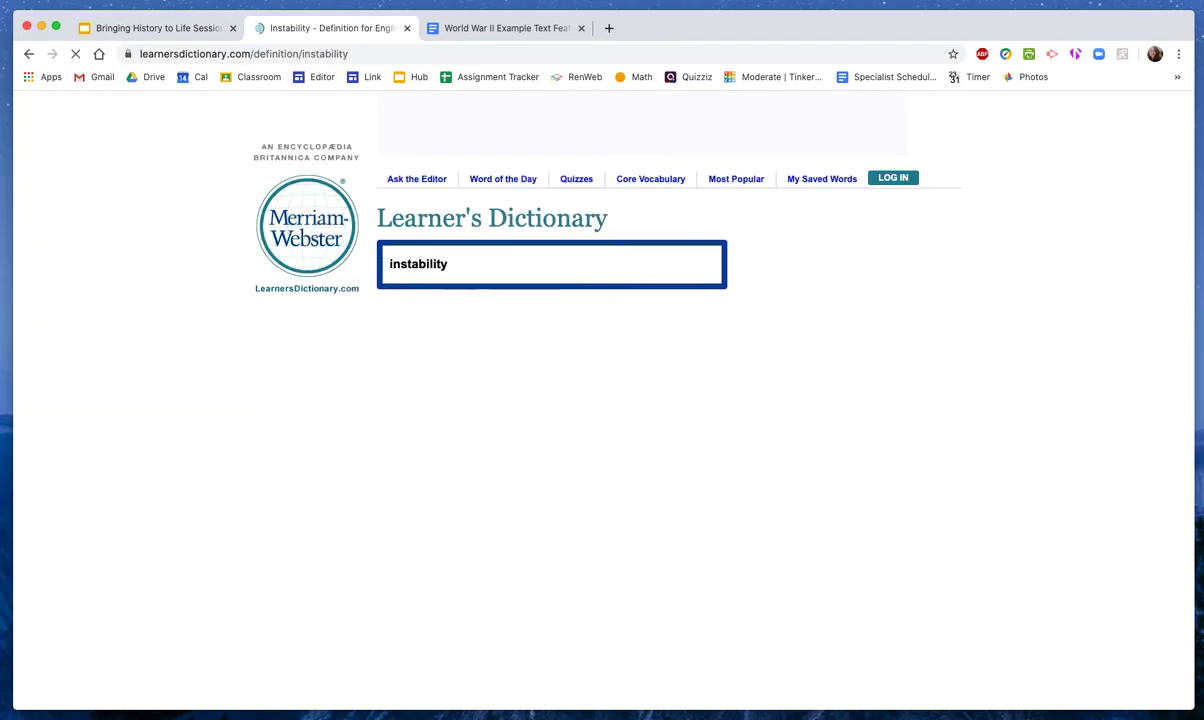
scroll(543, 545, down, 1)
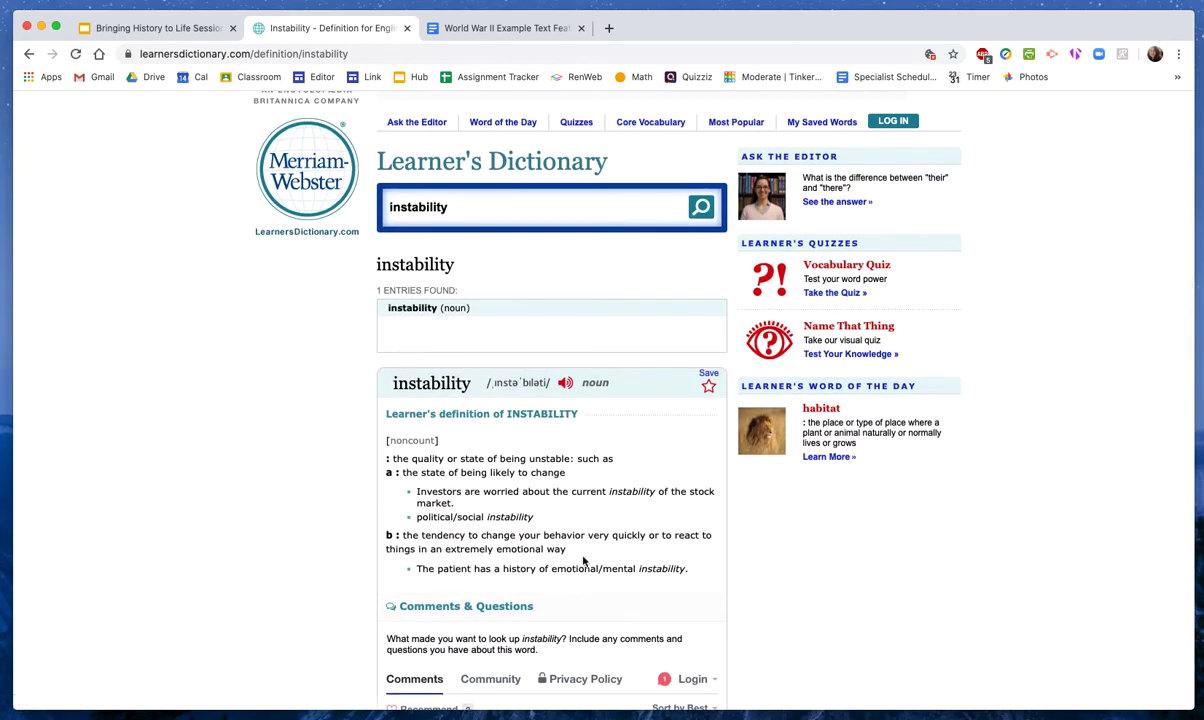
Step: Copy the main definition of instability with its sense a, and paste it after "Instability -" in the document's glossary
drag(567, 472, 397, 460)
key(super+c)
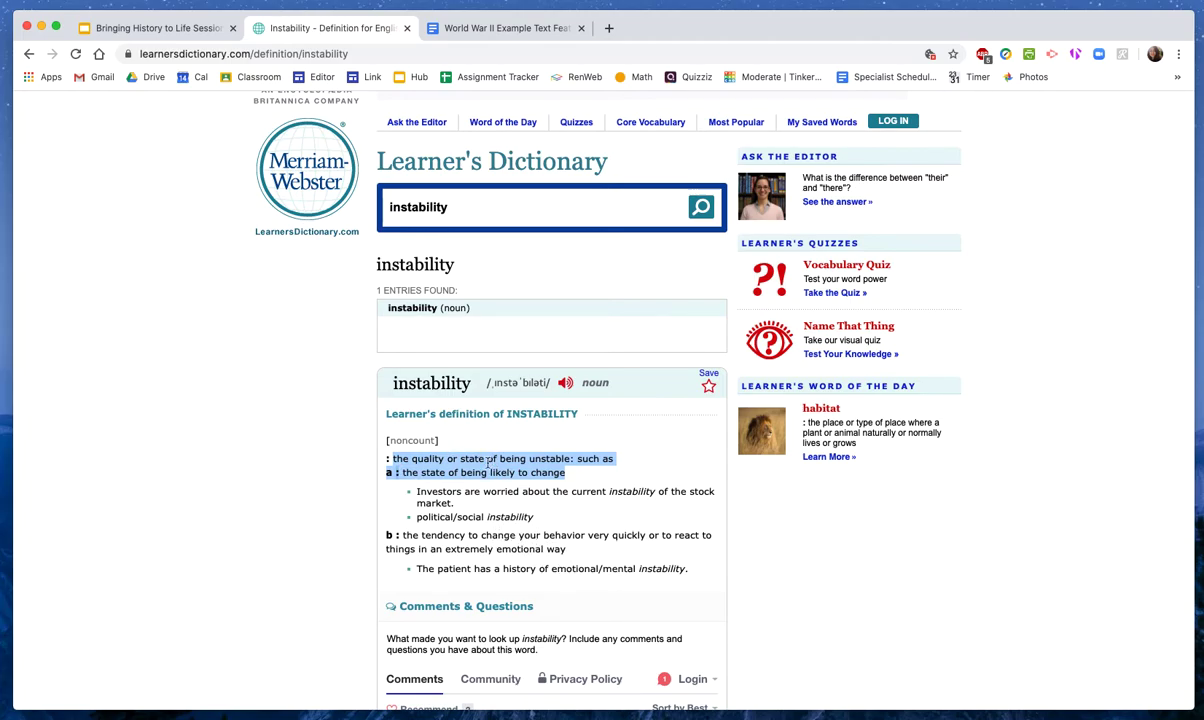
click(492, 29)
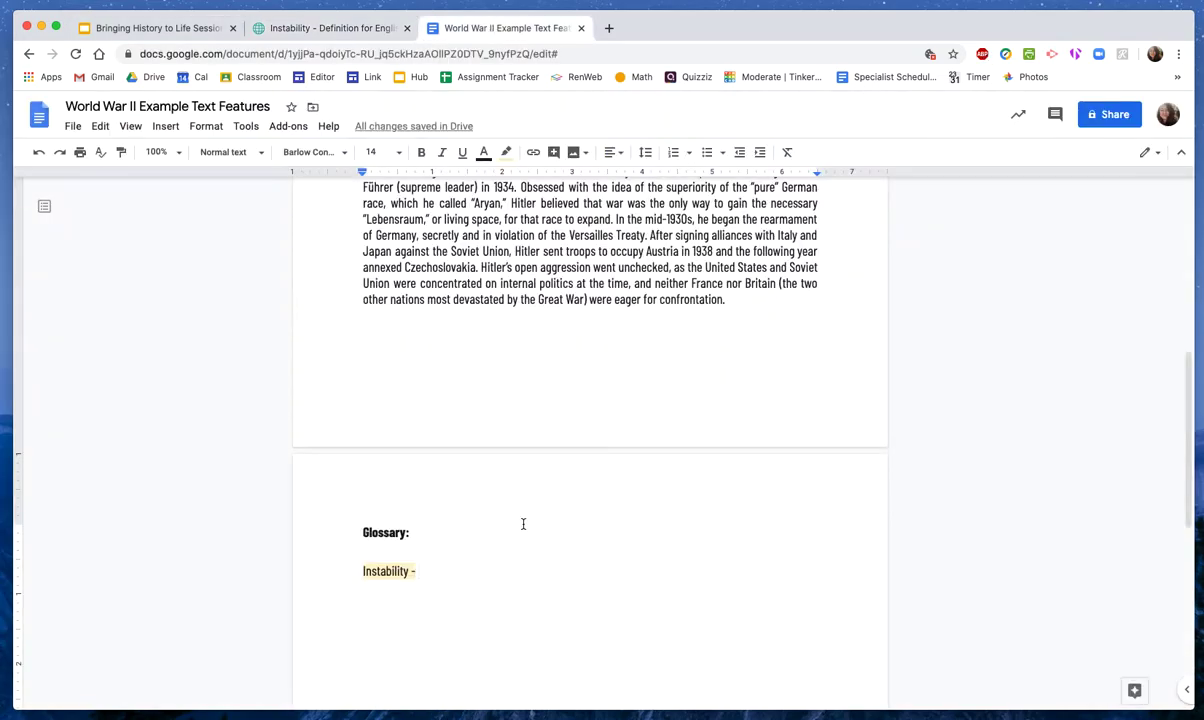
key(super+v)
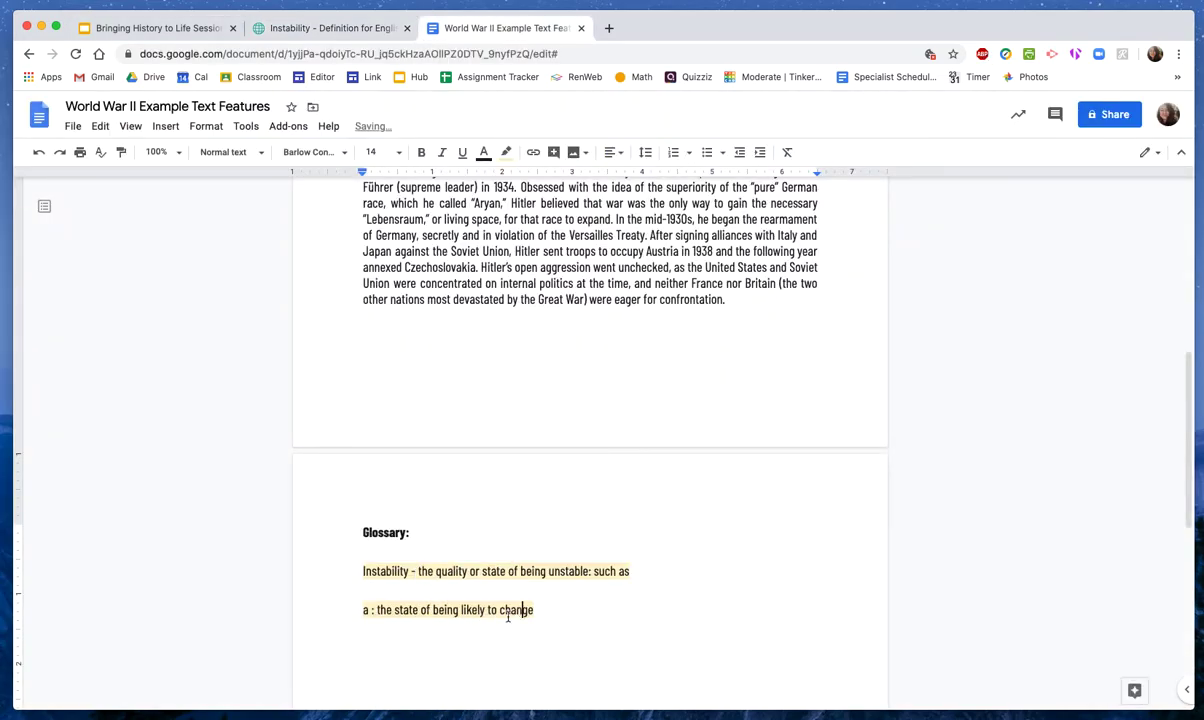
Step: Edit the pasted definition into one line reading "the quality or state of being unstable, the state of being likely to change"
drag(376, 610, 344, 609)
key(BackSpace)
key(BackSpace)
key(BackSpace)
key(BackSpace)
key(BackSpace)
key(BackSpace)
key(BackSpace)
key(BackSpace)
key(BackSpace)
key(BackSpace)
key(BackSpace)
key(BackSpace)
text(, the)
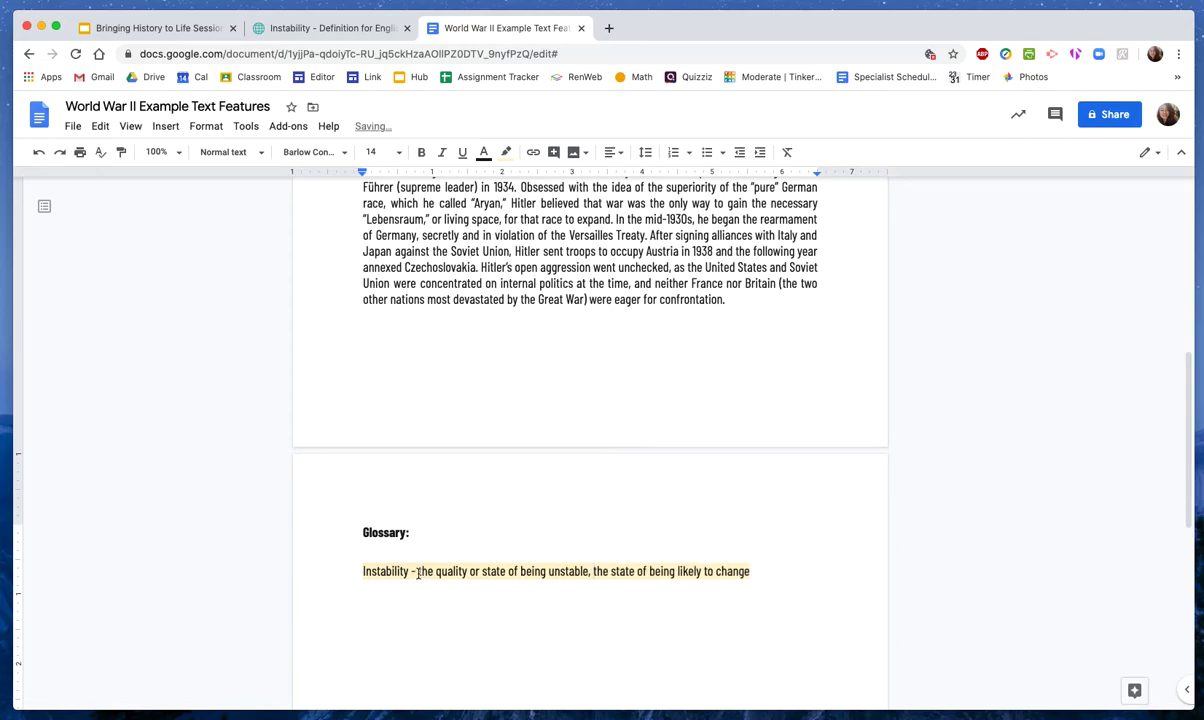
Step: Remove the highlight from the definition text, keeping only the glossary term "Instability" highlighted
drag(409, 571, 772, 573)
click(506, 152)
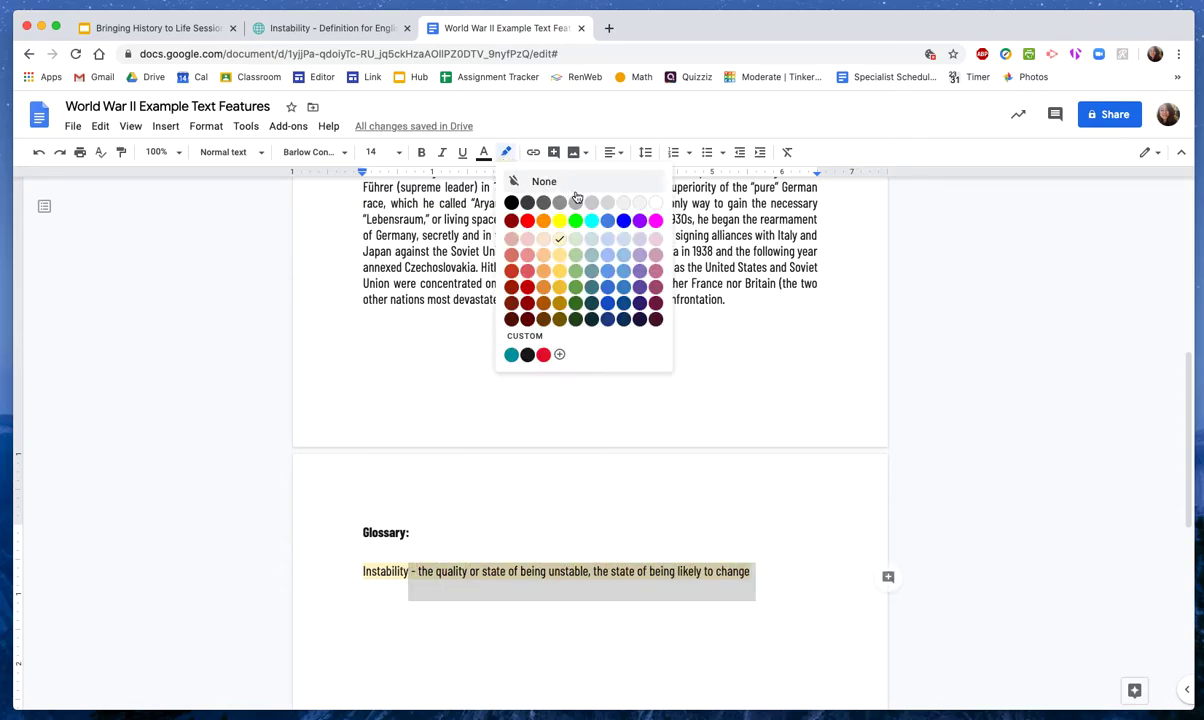
click(561, 183)
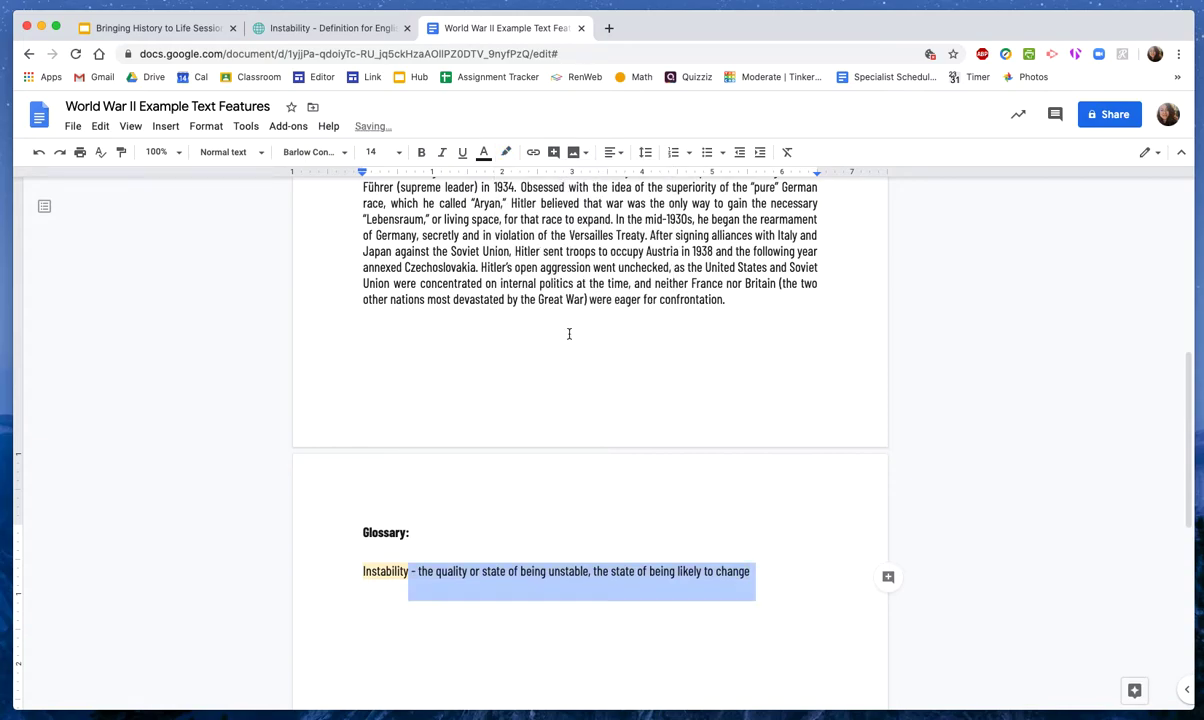
click(534, 584)
drag(462, 576, 770, 567)
click(772, 567)
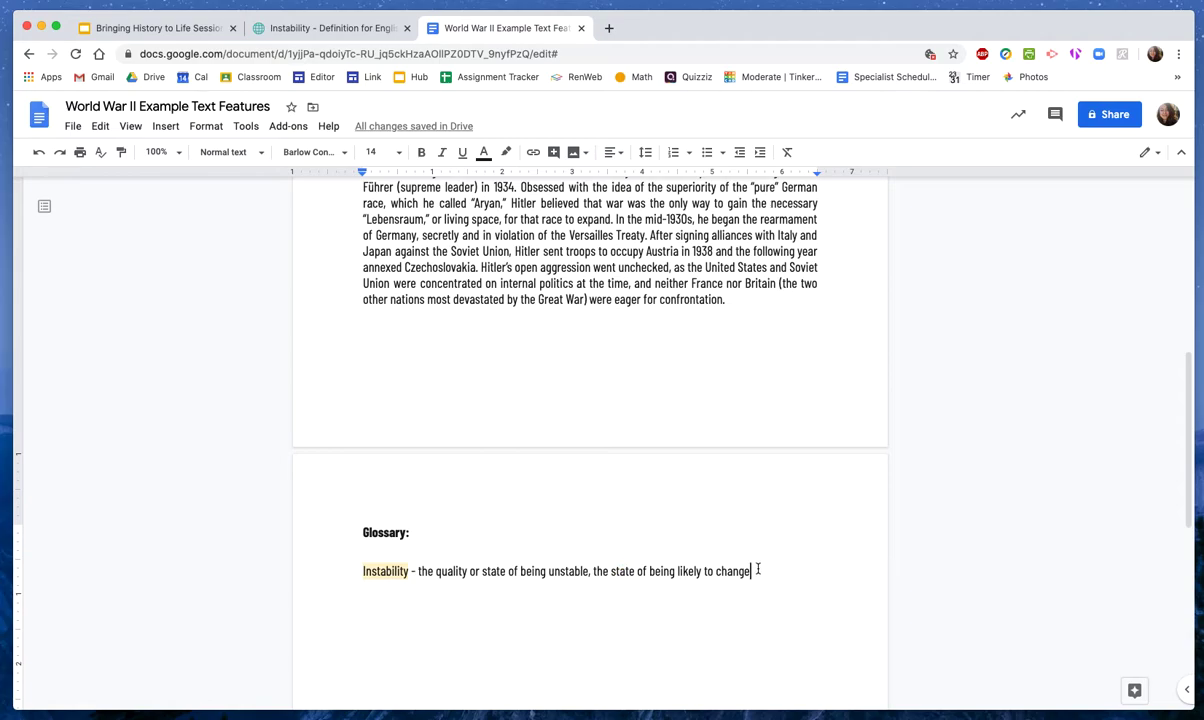
key(Return)
key(Return)
key(super+v)
drag(564, 587, 363, 543)
click(564, 585)
drag(555, 610, 360, 543)
key(BackSpace)
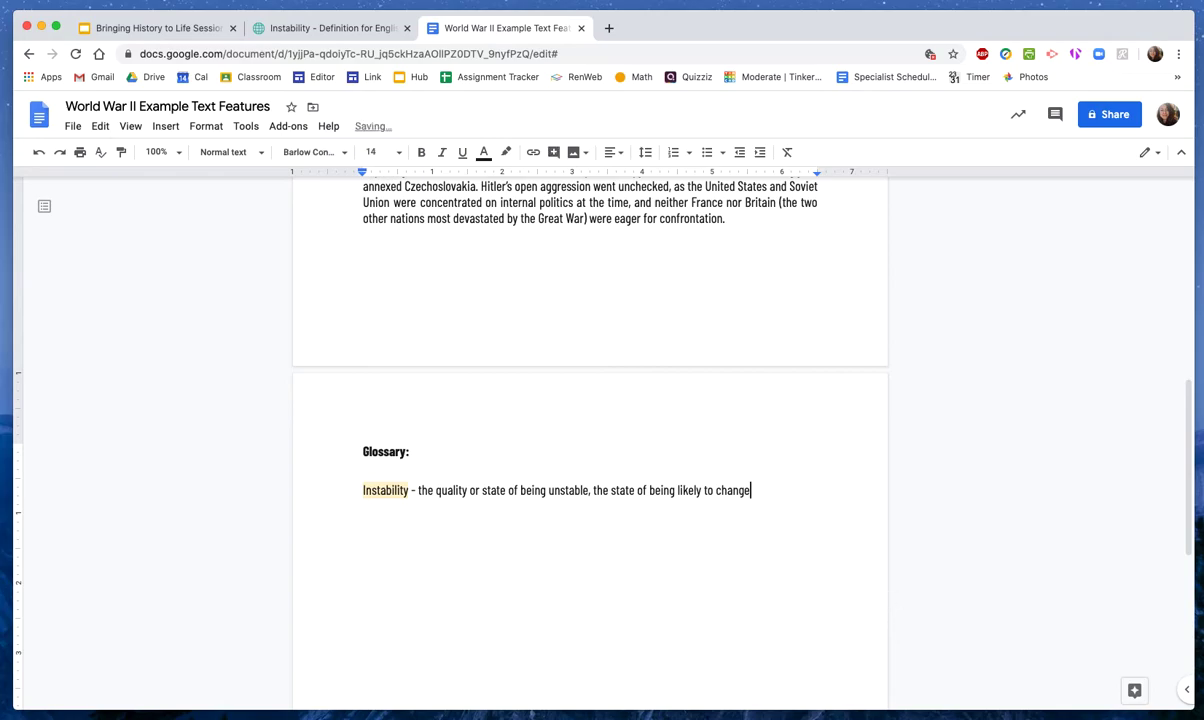
Step: Start a new line below the Instability entry and highlight "race" in pale yellow in the last body paragraph
key(Return)
scroll(372, 520, up, 3)
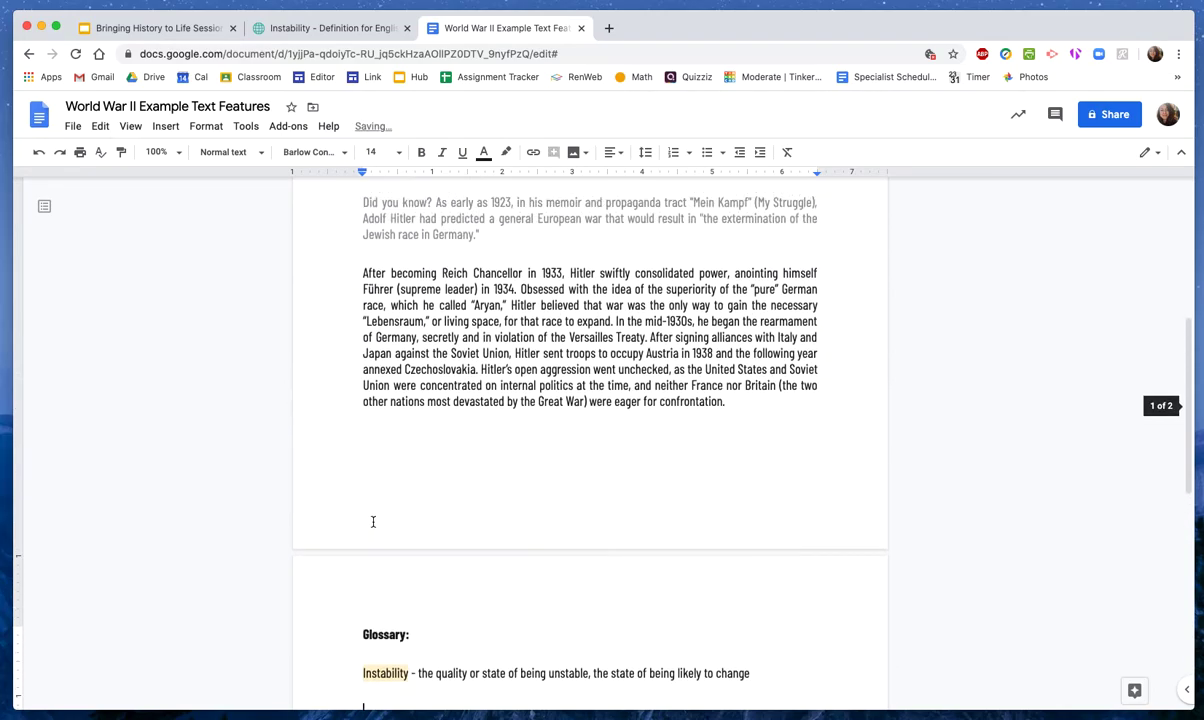
scroll(372, 520, down, 1)
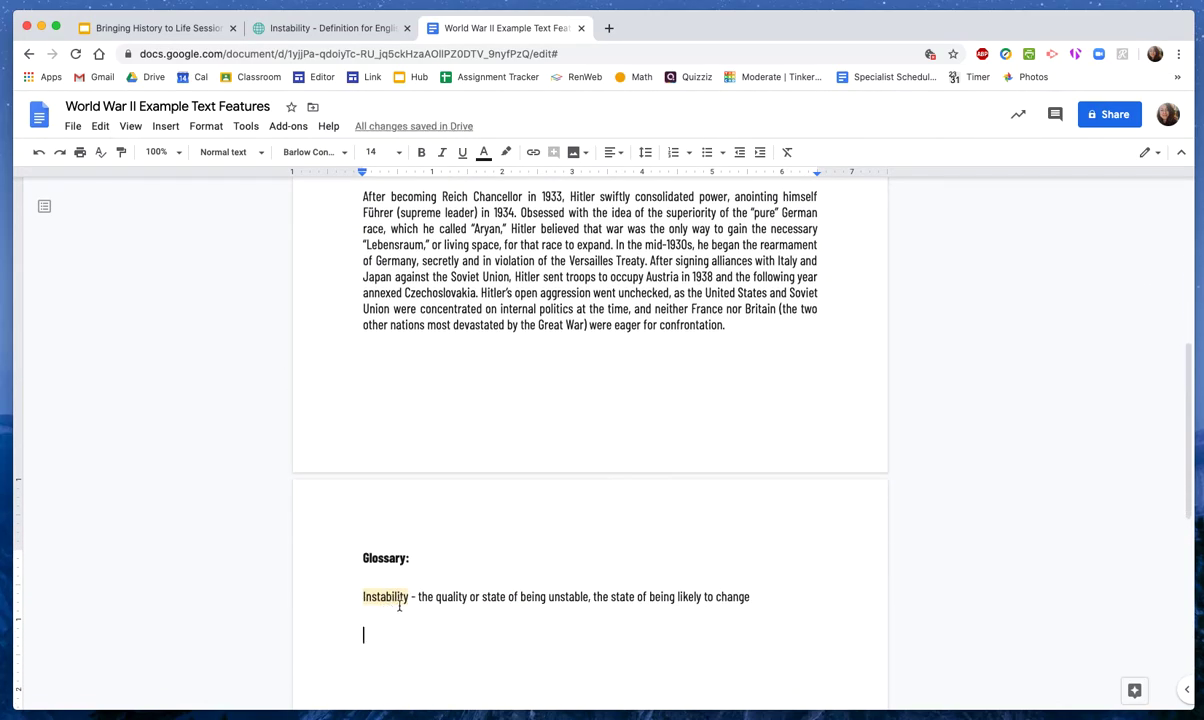
scroll(556, 552, up, 1)
scroll(556, 552, up, 1)
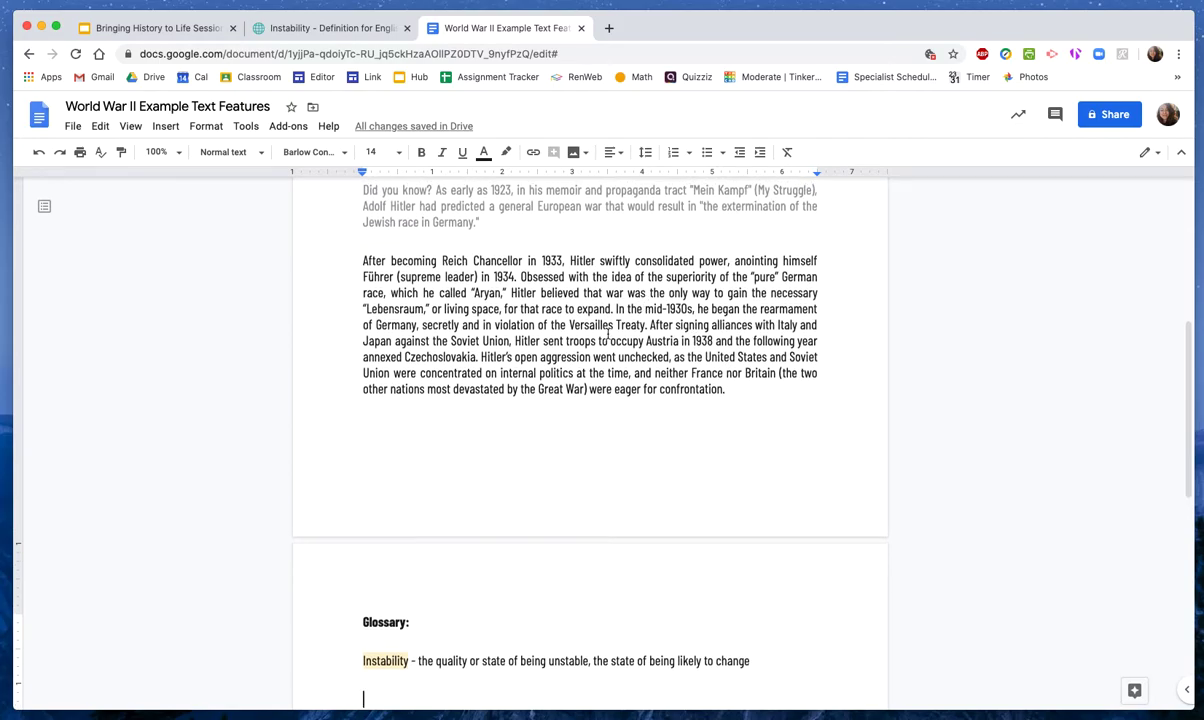
double_click(456, 310)
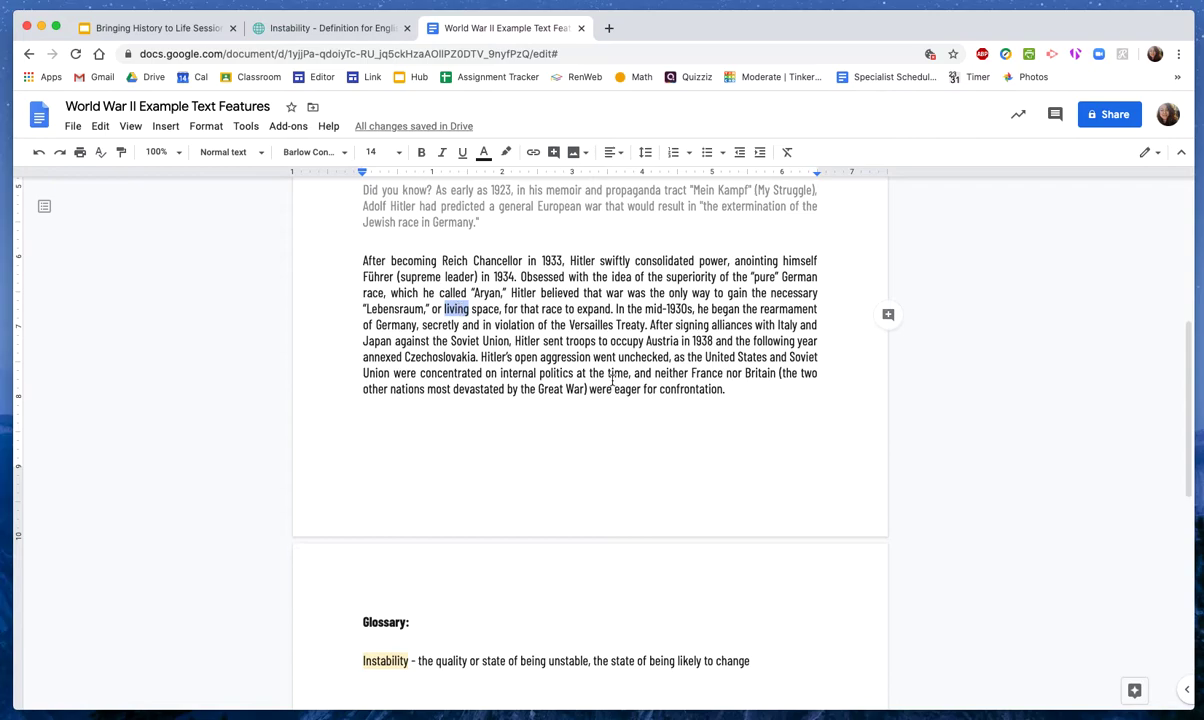
double_click(552, 309)
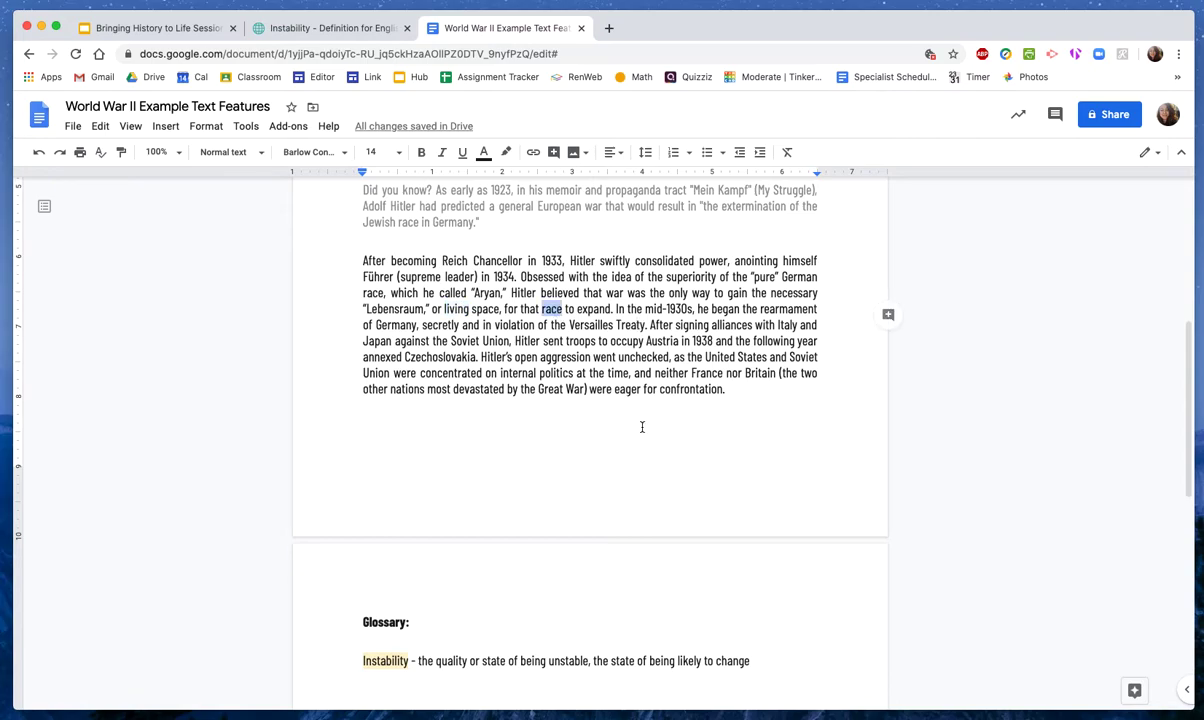
click(506, 153)
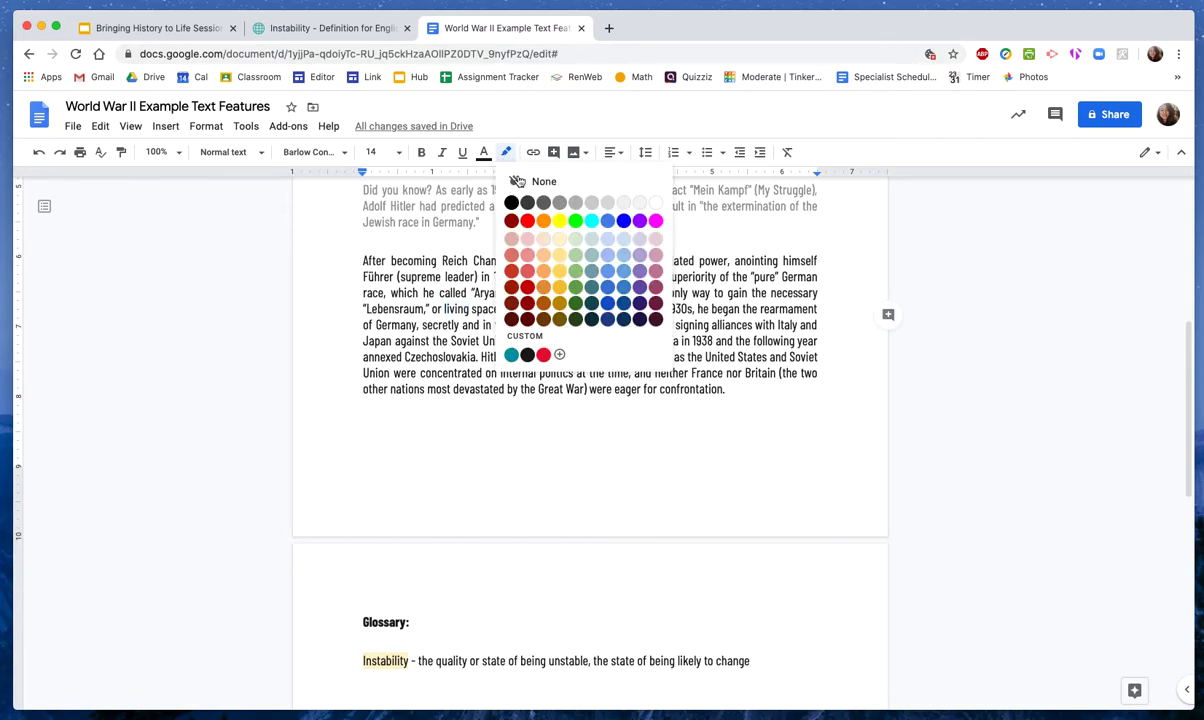
click(559, 239)
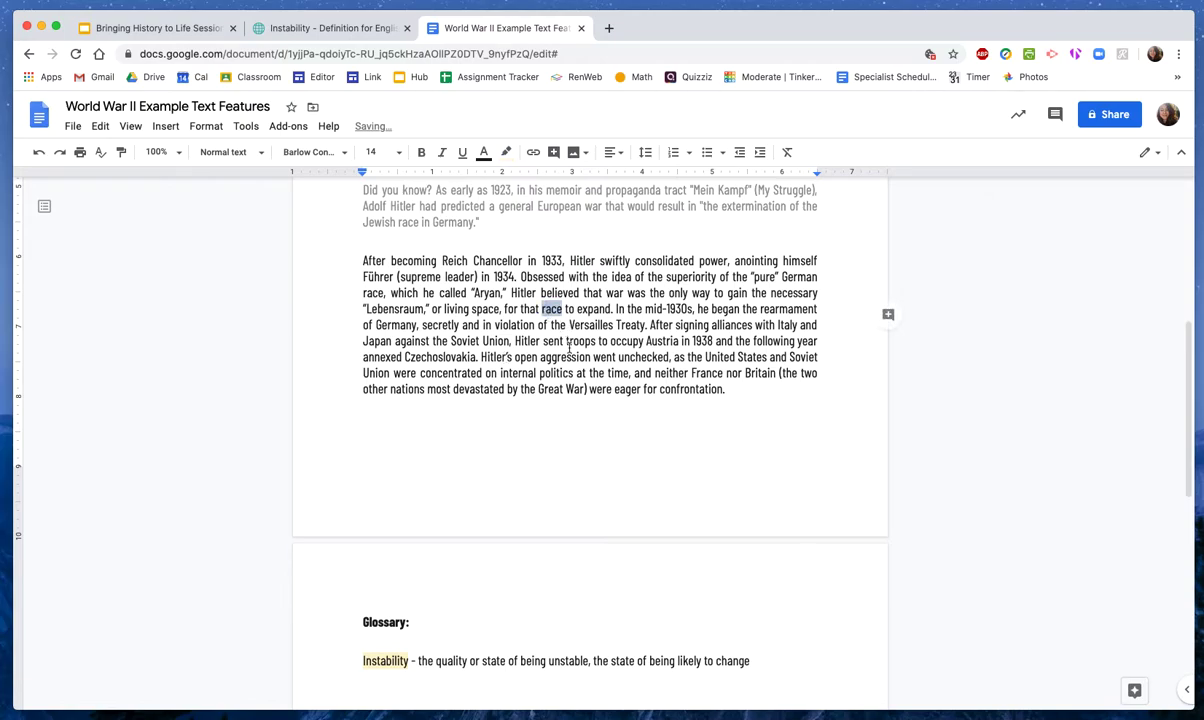
scroll(572, 511, up, 5)
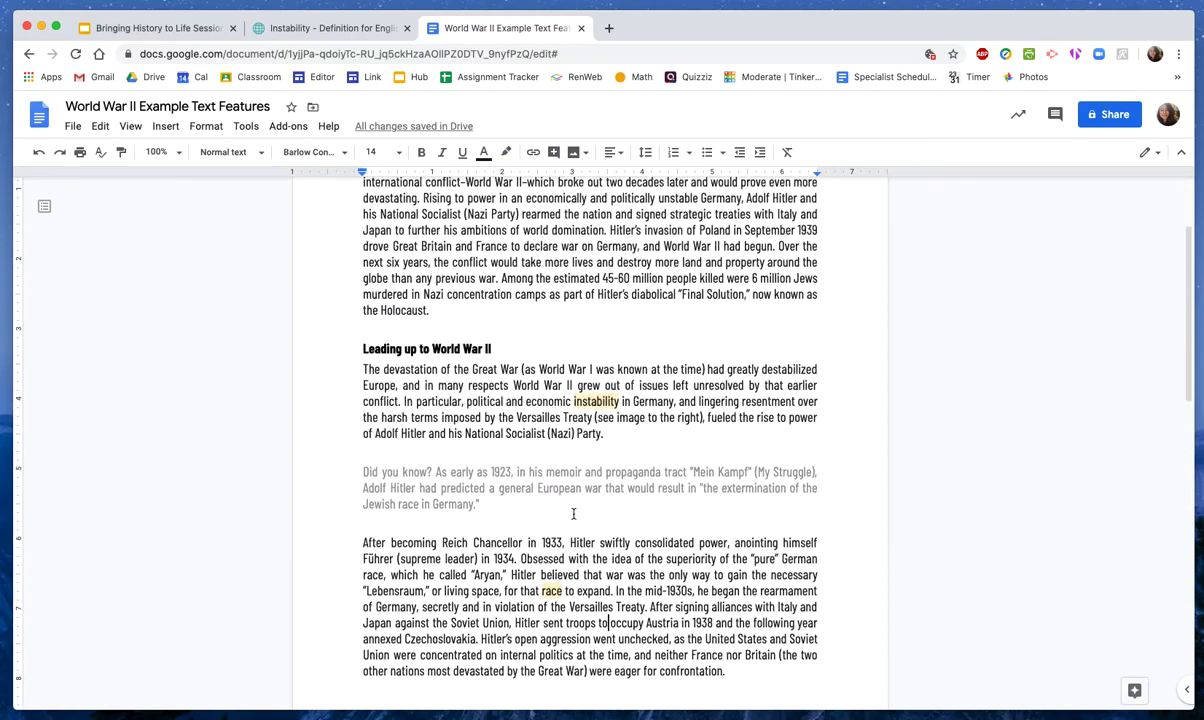
click(603, 466)
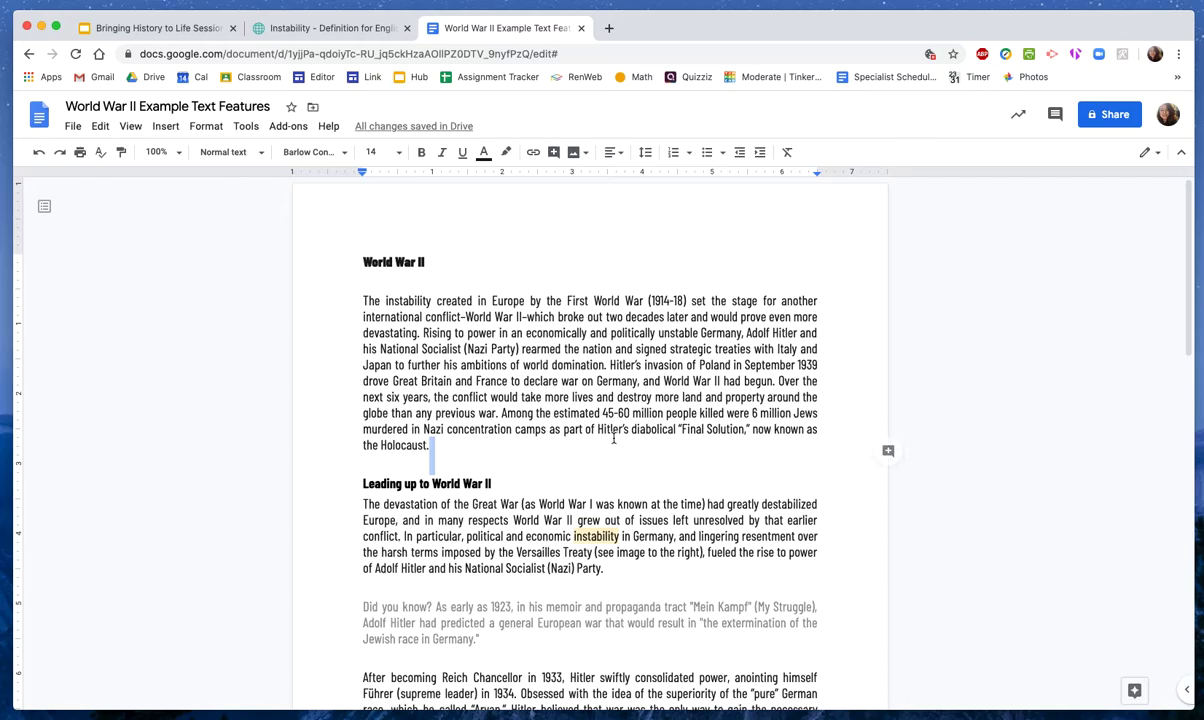
triple_click(605, 537)
click(593, 512)
click(485, 446)
scroll(524, 512, down, 2)
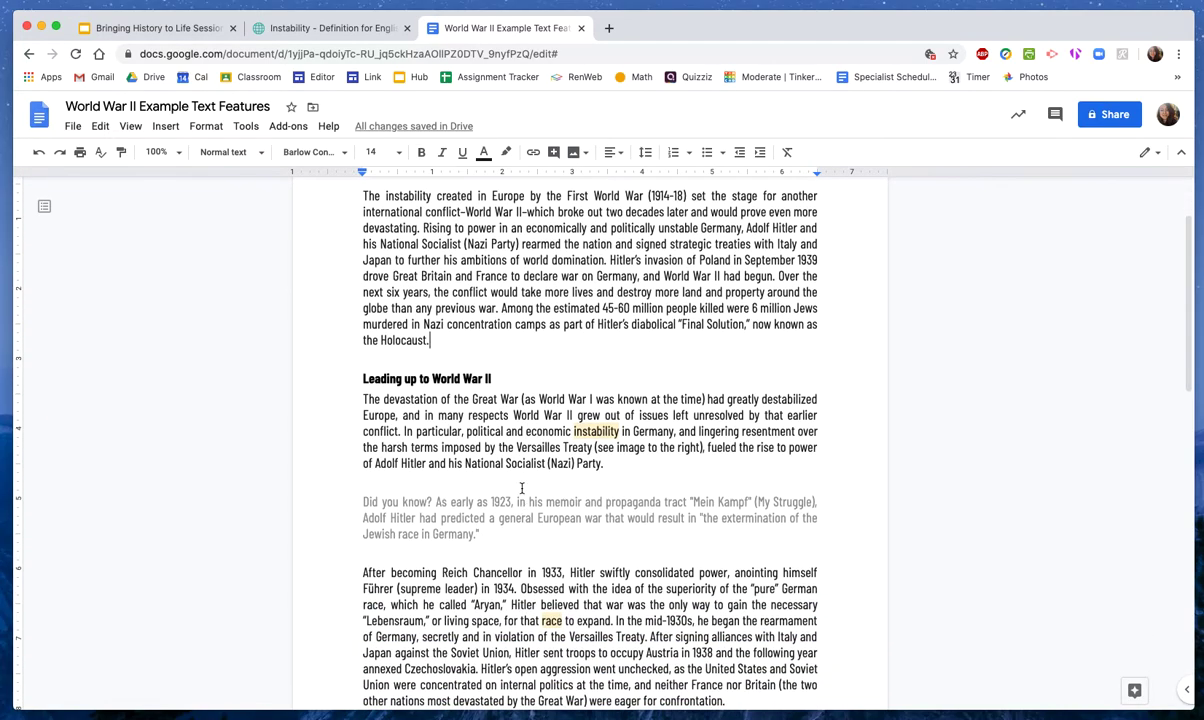
shift+click(594, 449)
key(super+c)
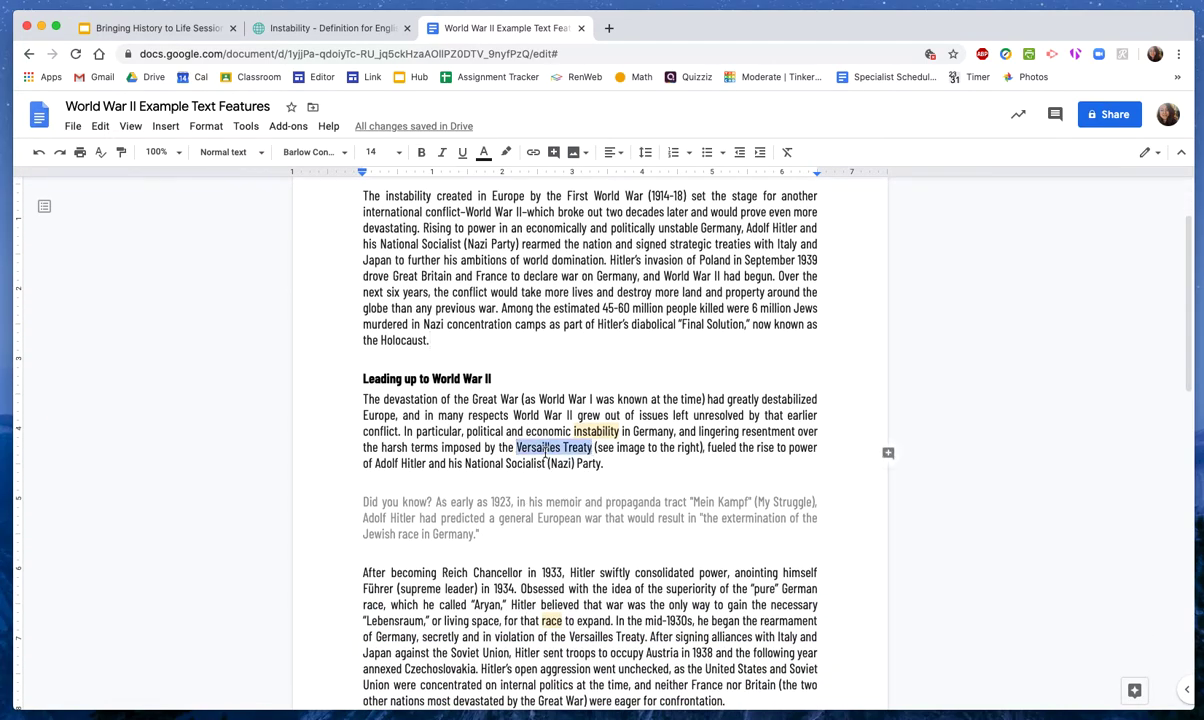
double_click(617, 462)
click(619, 461)
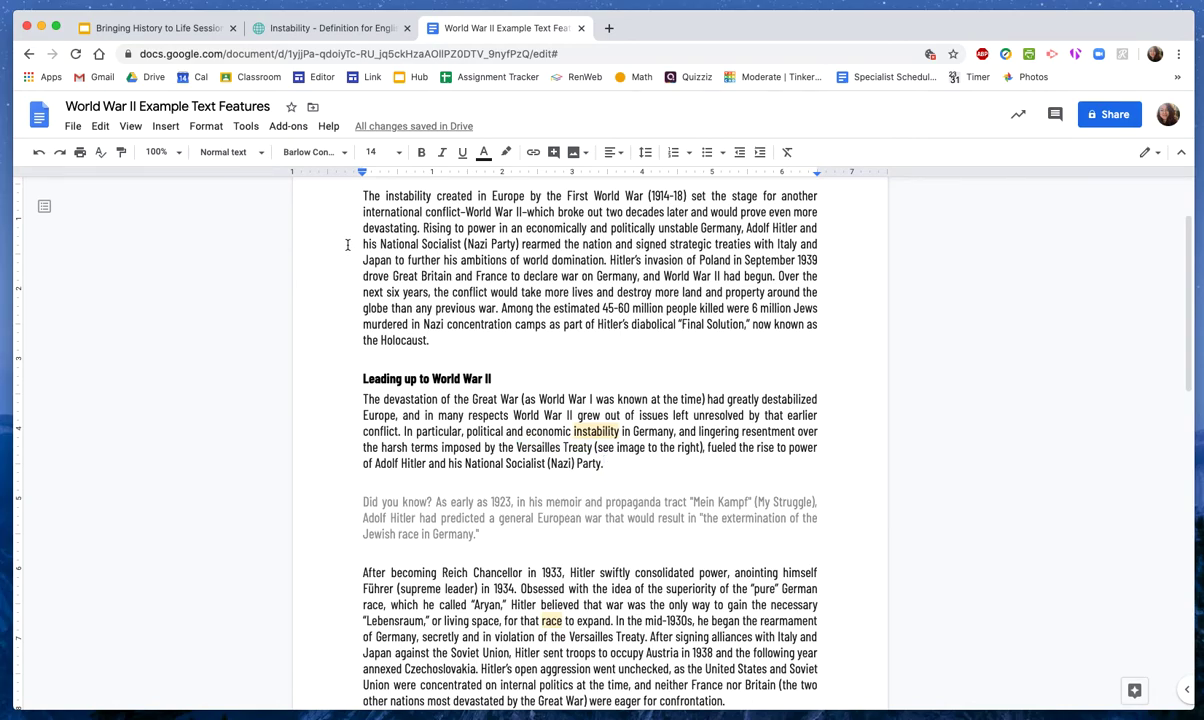
Step: Search the web for "Versailles Treaty" images and insert the "Treaty of Peace" title page at the end of the "Leading up to World War II" paragraph
click(160, 128)
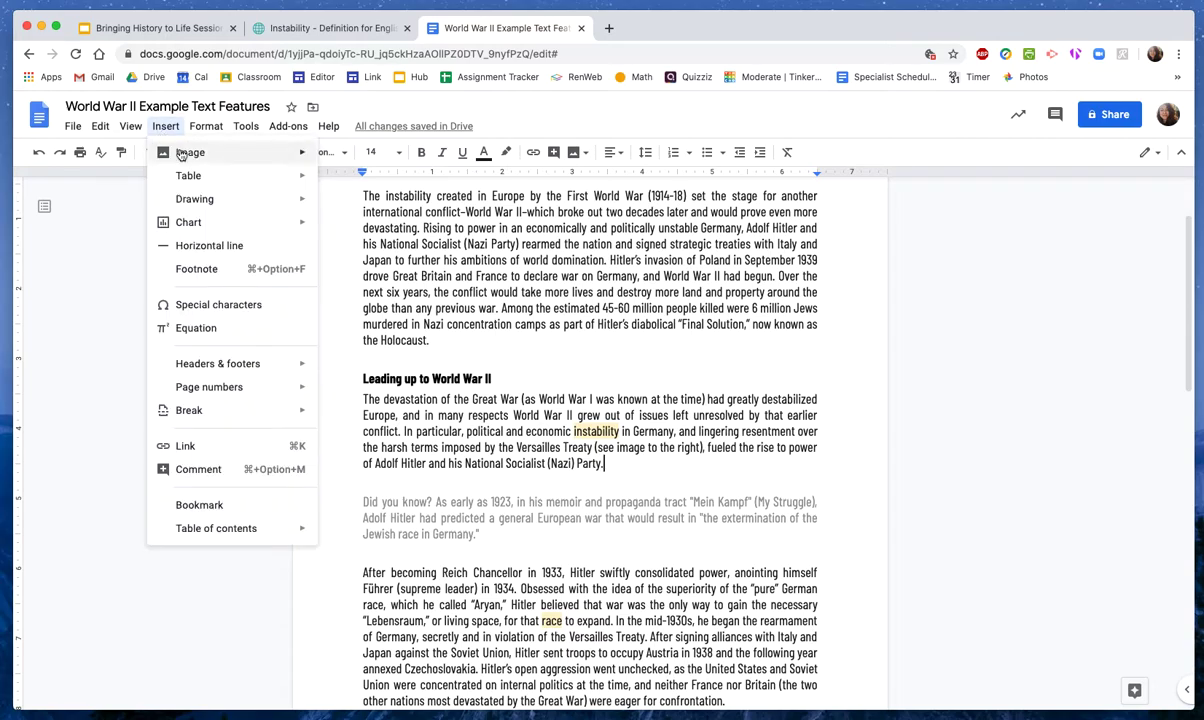
mouse_move(181, 153)
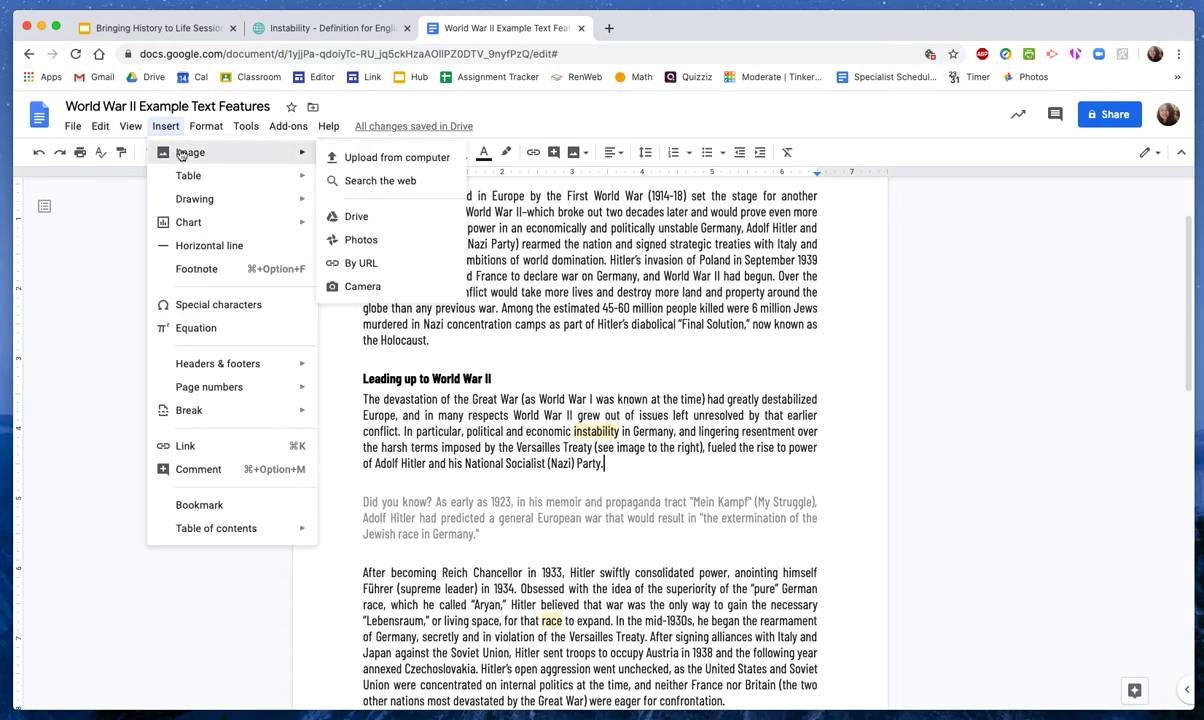
click(363, 180)
drag(1078, 161, 946, 170)
key(super+v)
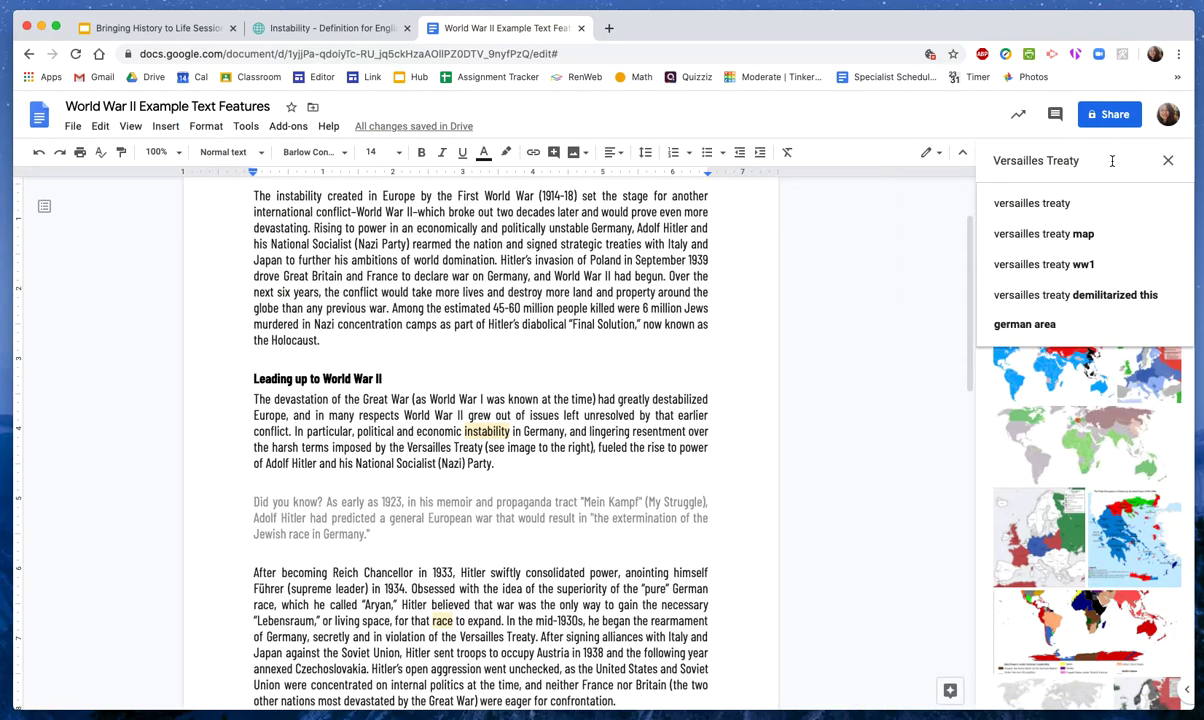
key(Return)
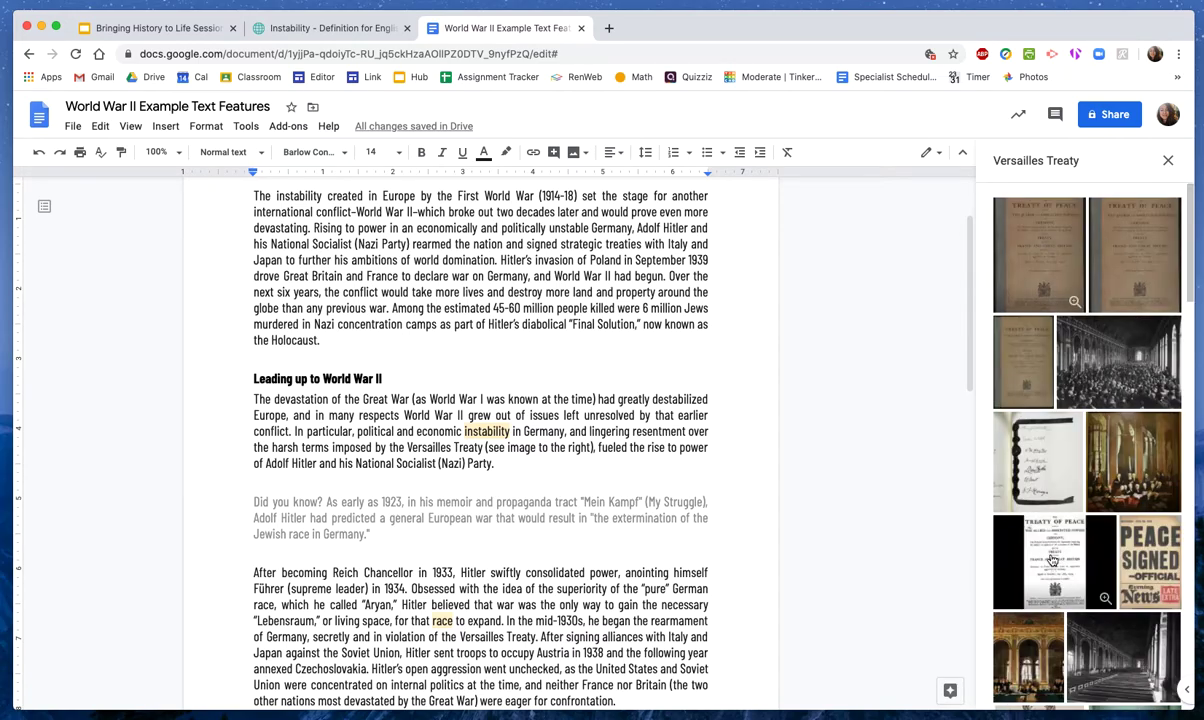
click(1052, 558)
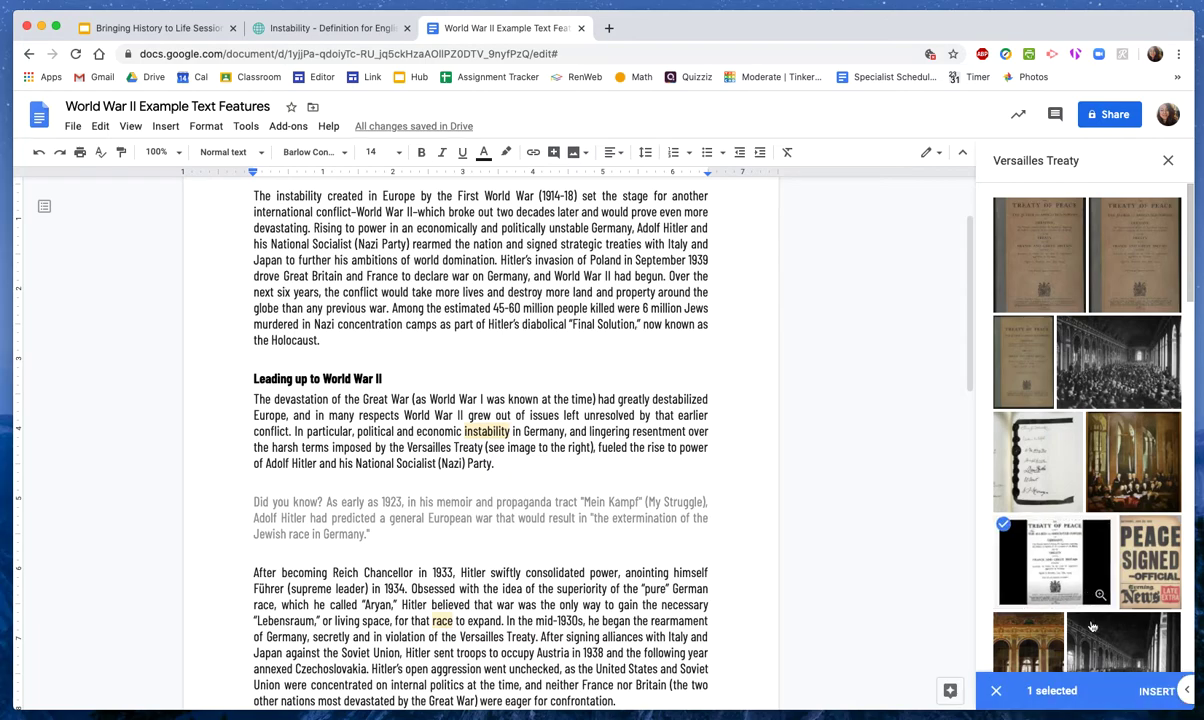
click(1157, 692)
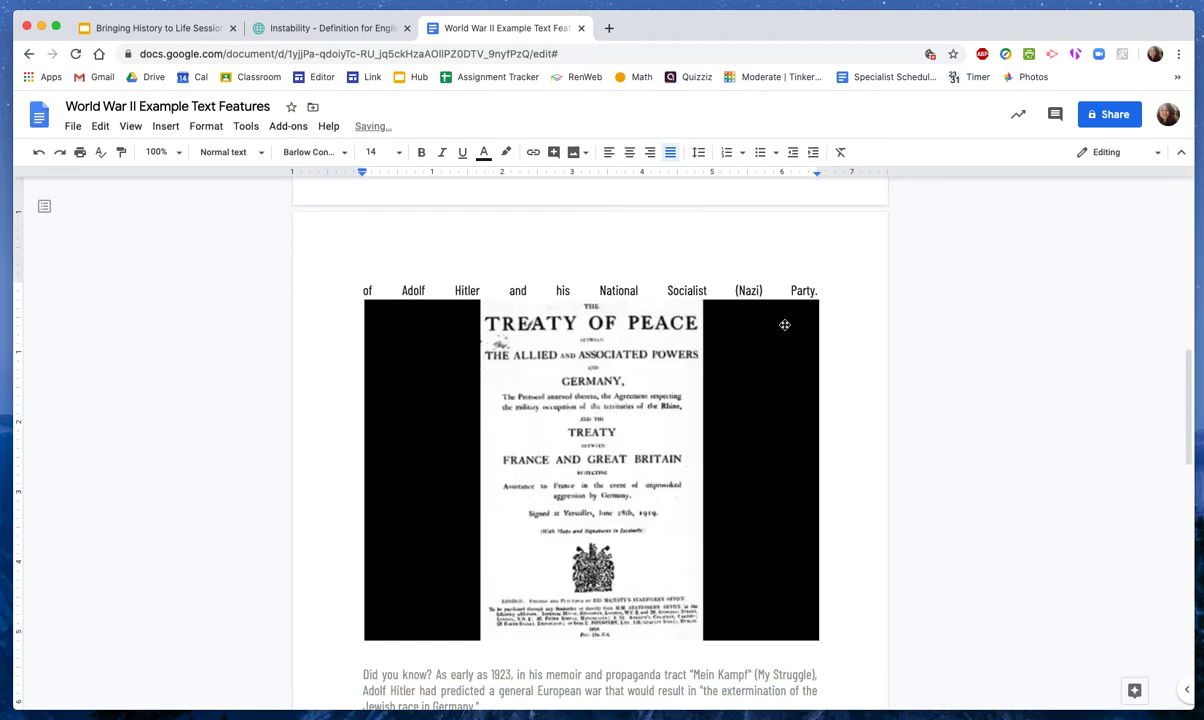
Step: Crop the black bars off both sides of the treaty image, leaving only the white title page
click(695, 433)
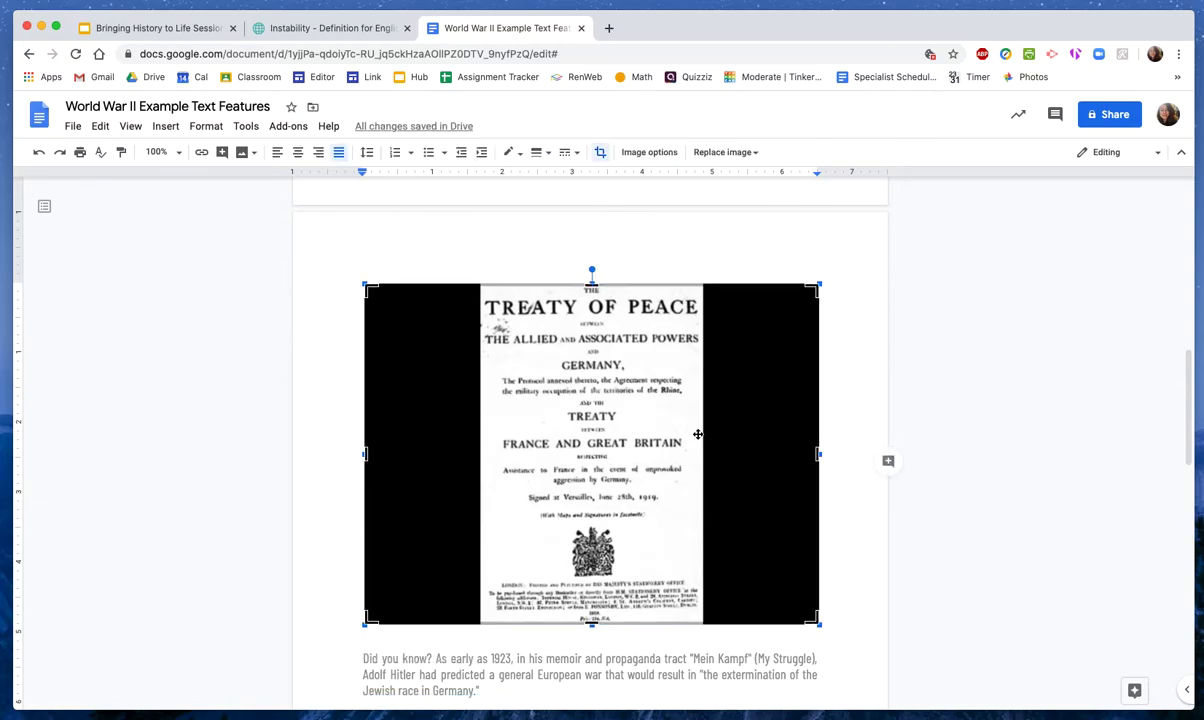
drag(818, 454, 700, 468)
drag(369, 453, 482, 449)
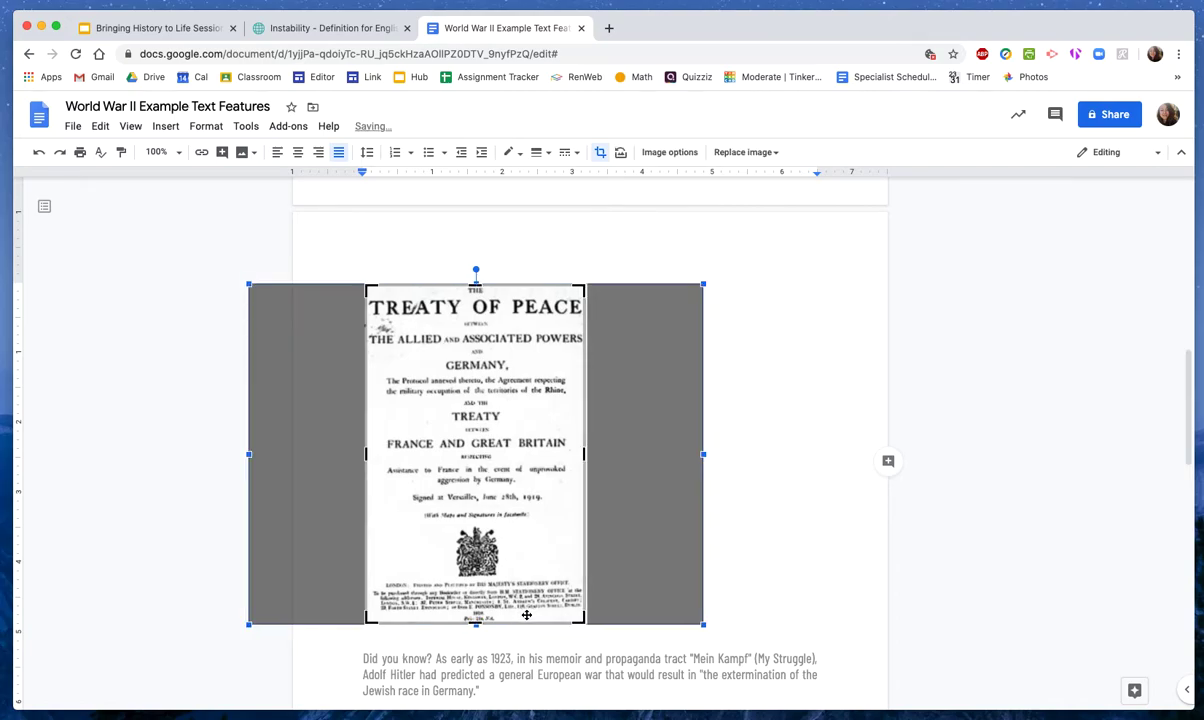
click(770, 581)
Step: Scale the treaty image down proportionally to about two thirds of its size
click(440, 486)
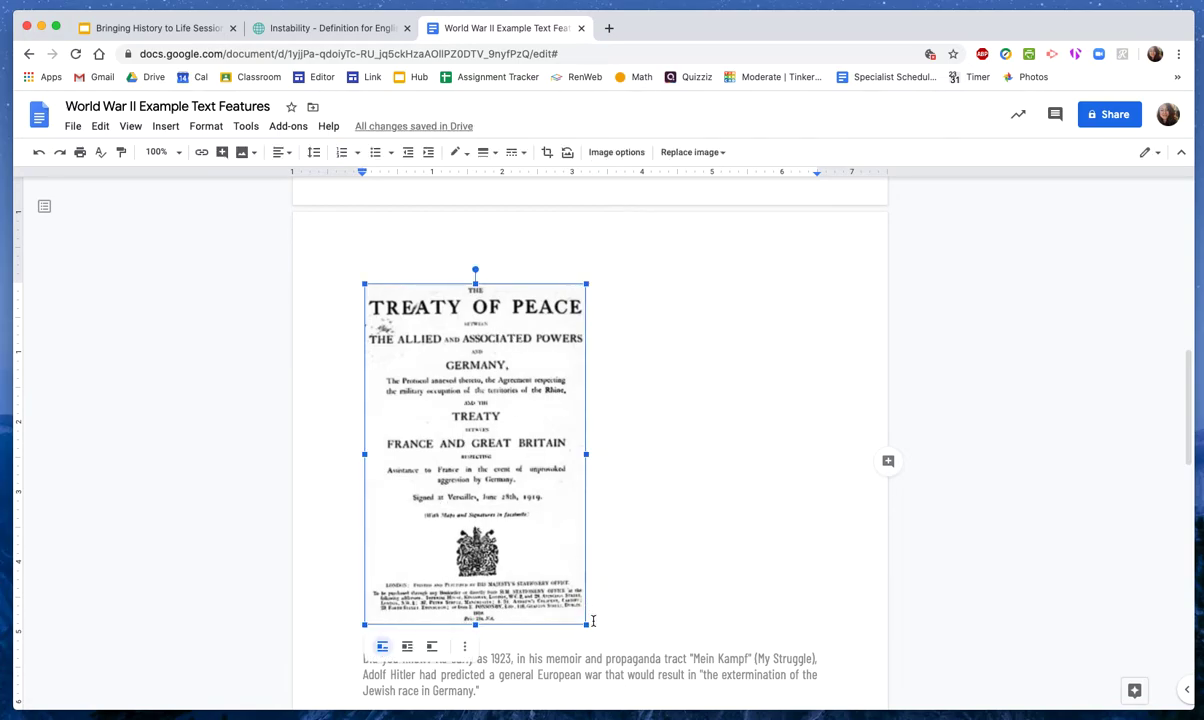
drag(587, 625, 467, 507)
scroll(483, 512, up, 5)
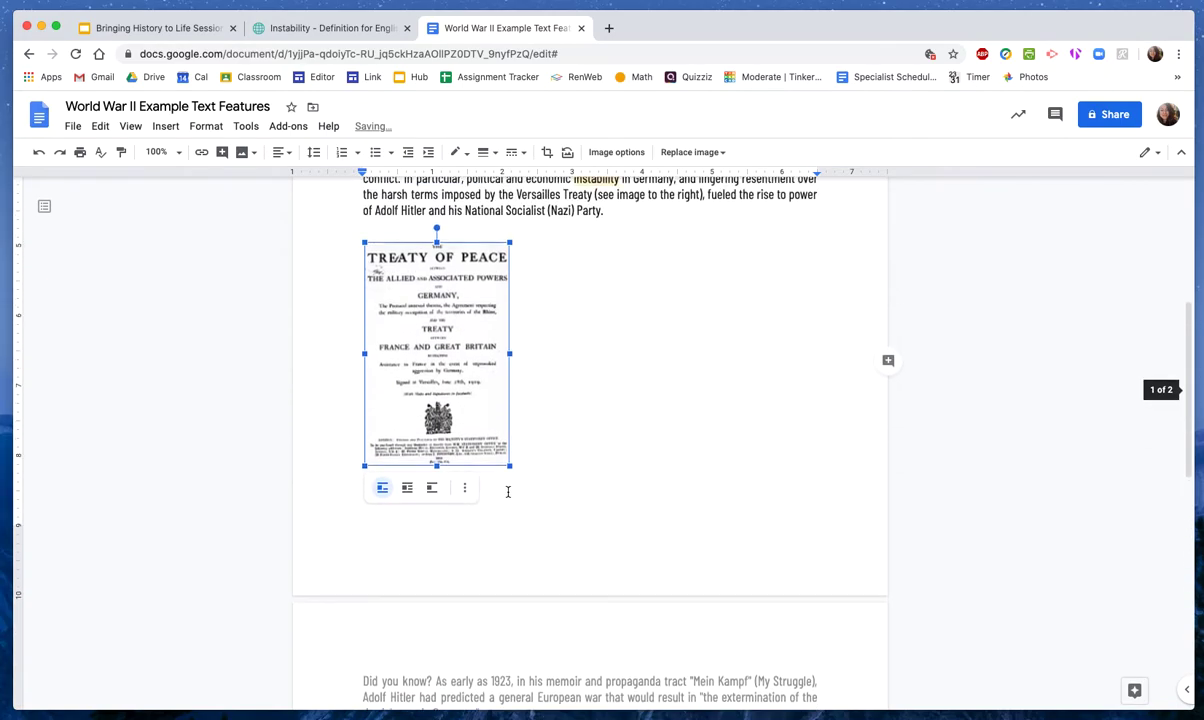
click(610, 433)
Step: Set the treaty image to wrap text and move it to the page's right margin
click(405, 480)
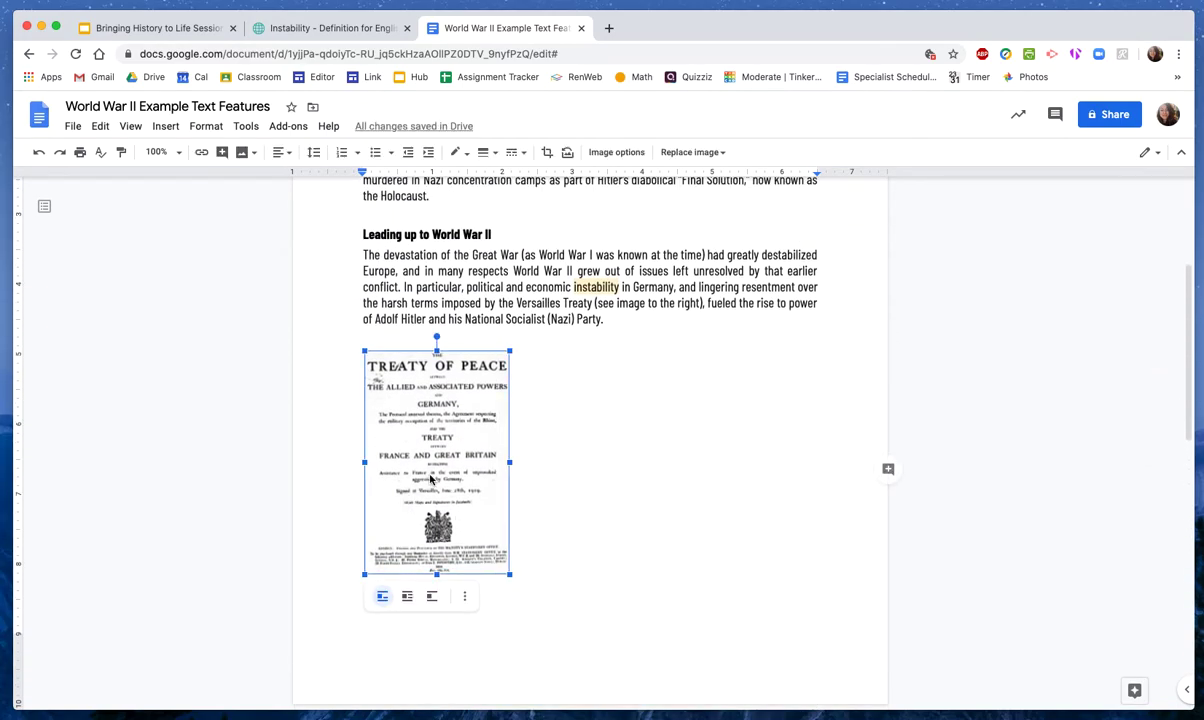
click(408, 597)
drag(425, 507, 734, 484)
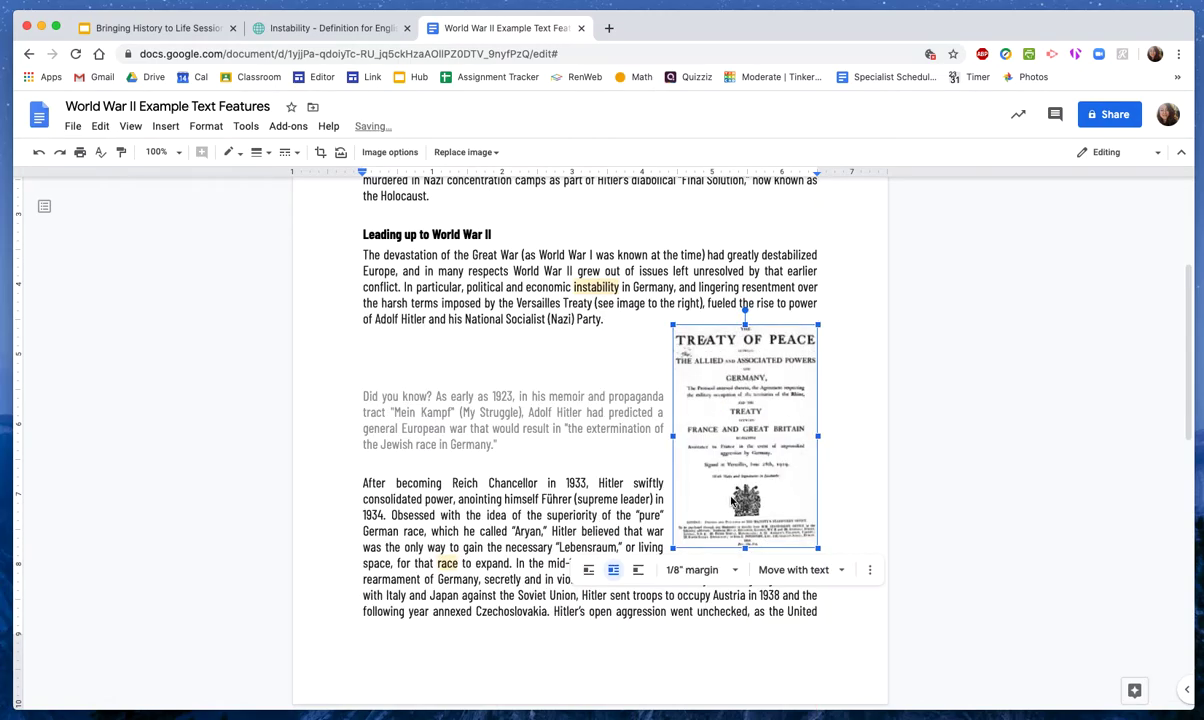
Step: Try the break text layout on the treaty image, return it to wrap text, and move it up beside the "Leading up to World War II" paragraph
click(638, 569)
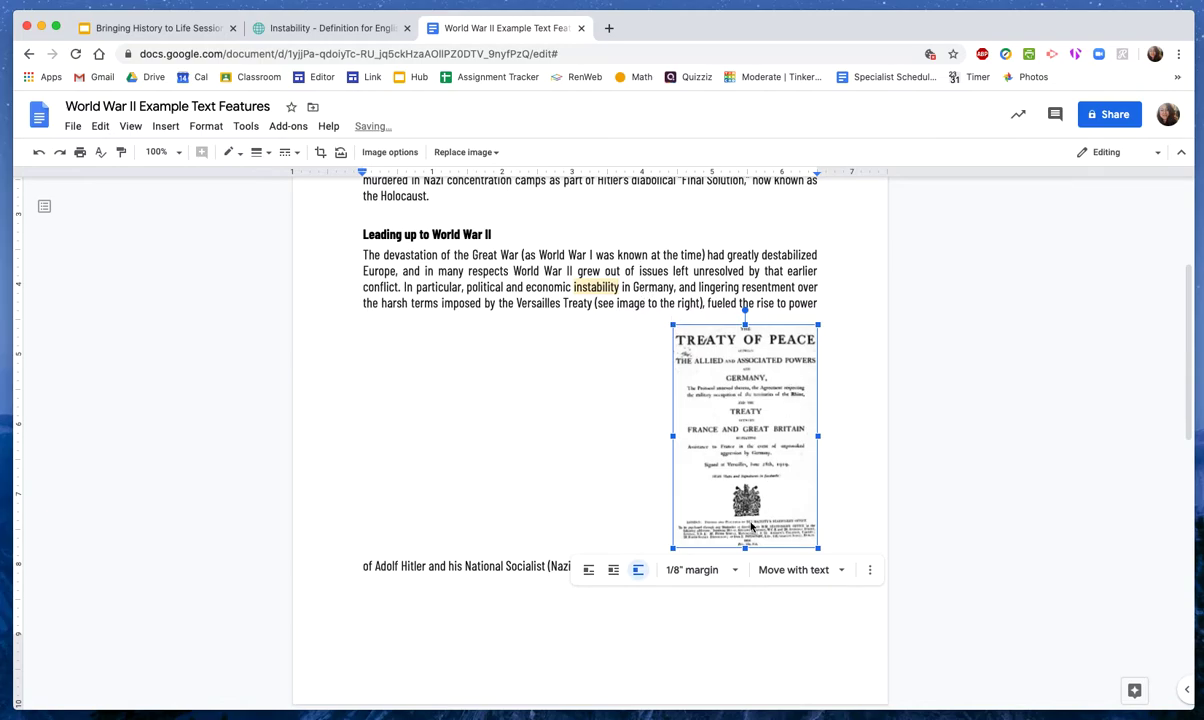
click(613, 570)
drag(692, 448, 702, 448)
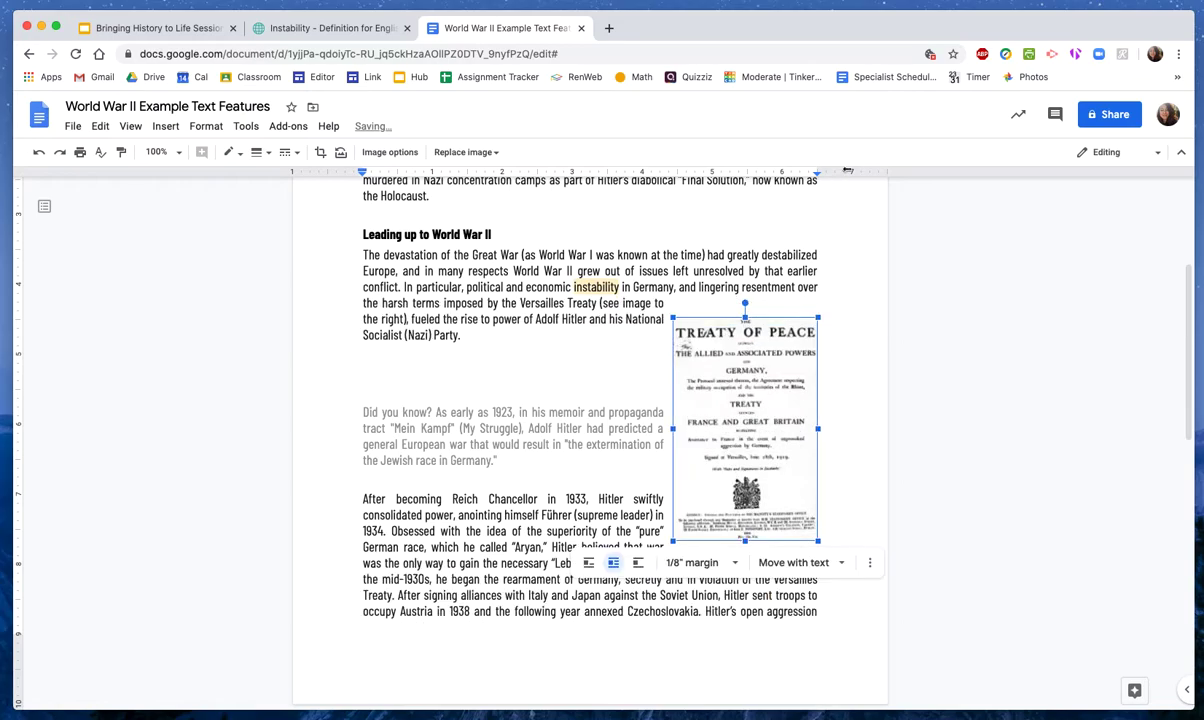
drag(789, 425, 777, 412)
drag(764, 464, 742, 397)
click(610, 395)
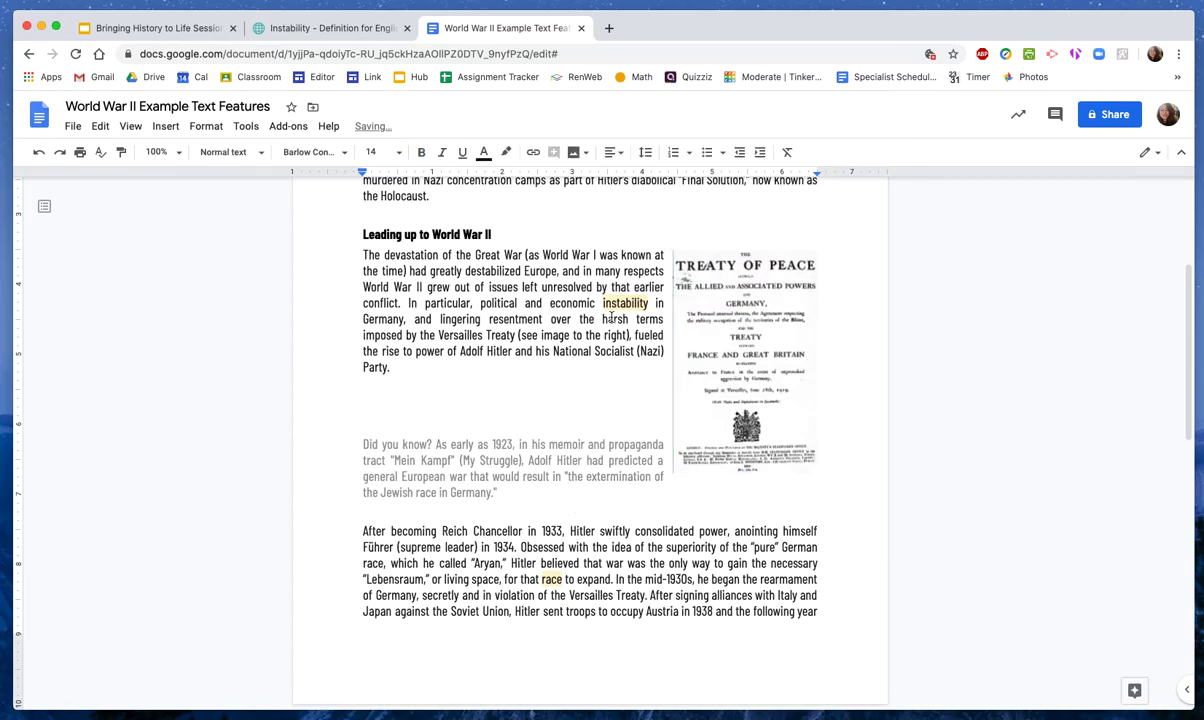
Step: Delete the extra blank space between the "Leading up to World War II" paragraph and the grey "Did you know?" text
click(700, 312)
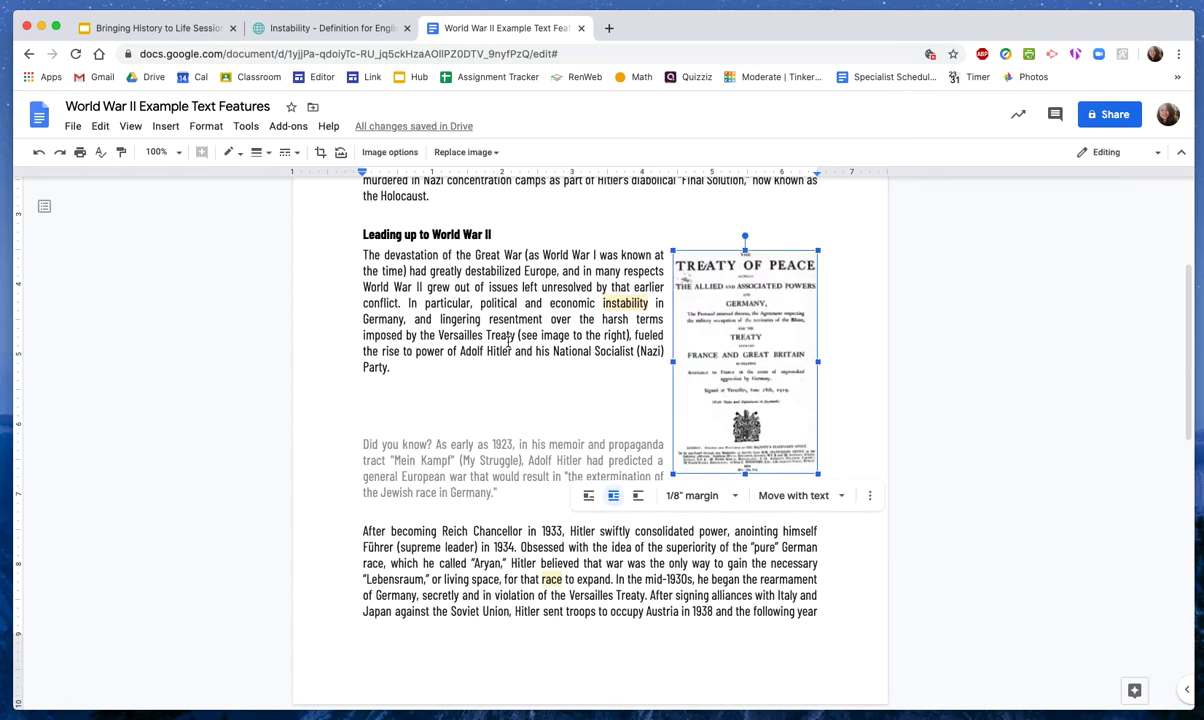
drag(518, 335, 630, 336)
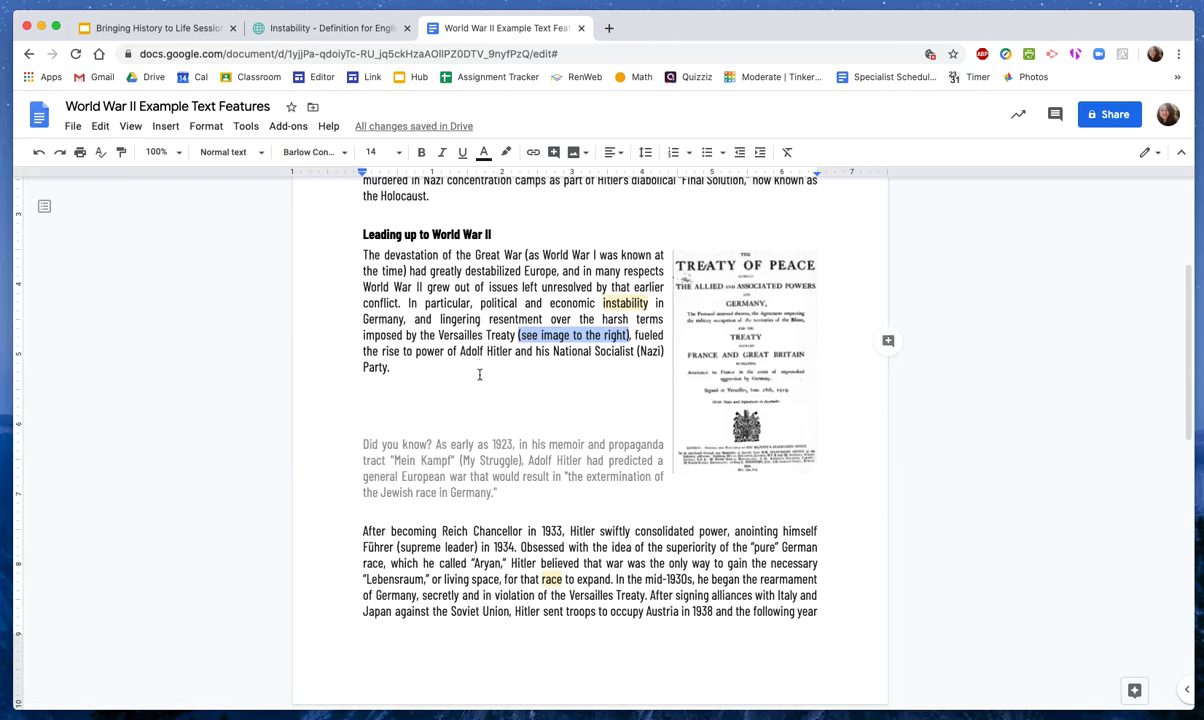
click(472, 417)
key(BackSpace)
key(BackSpace)
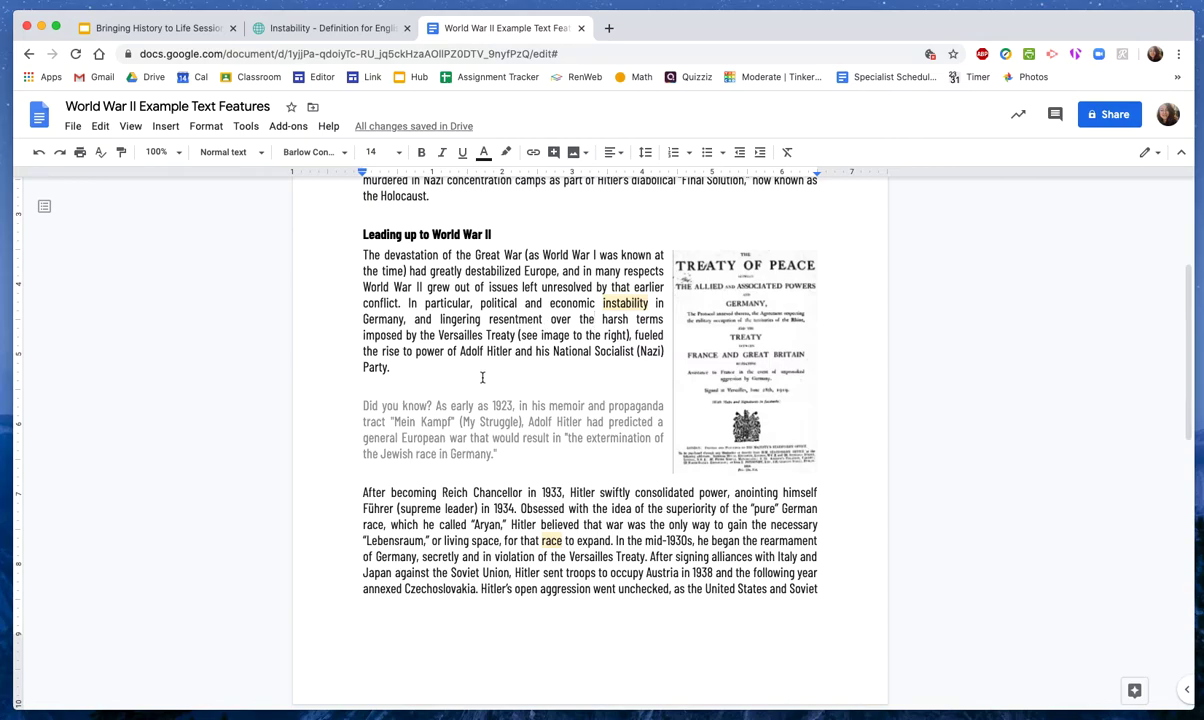
Step: Switch to the Text Features To Do List slide and review the item about adding a timeline or a diagram
scroll(466, 362, down, 1)
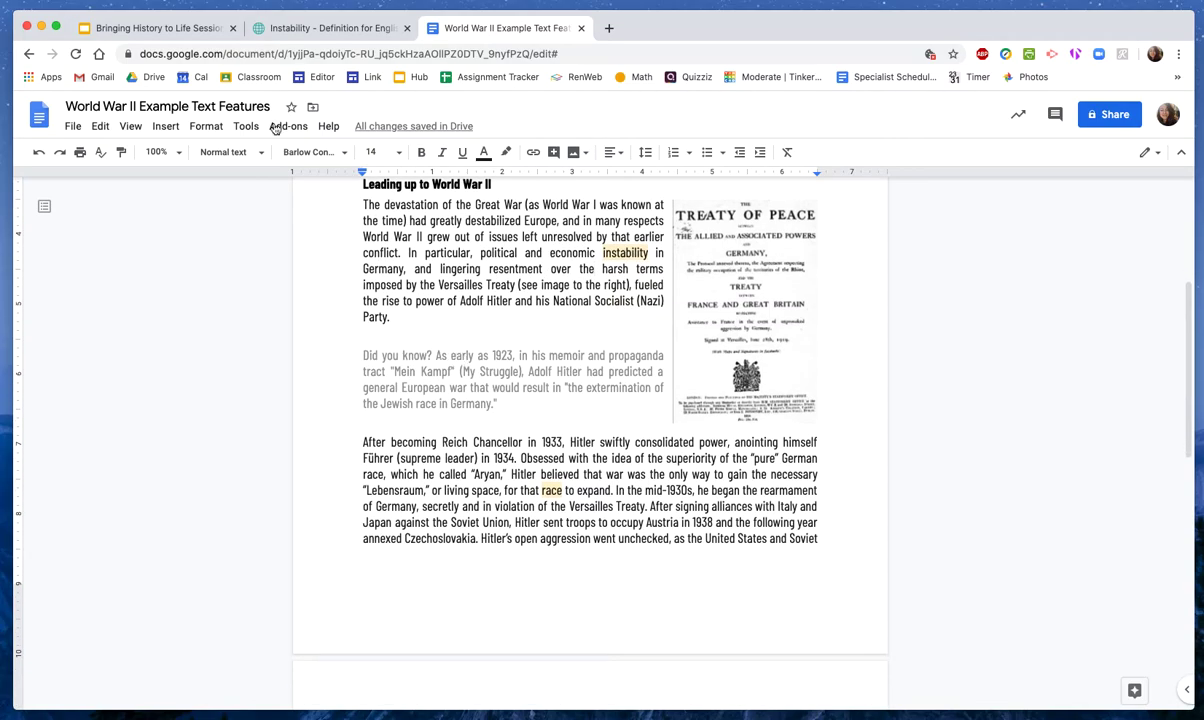
click(185, 38)
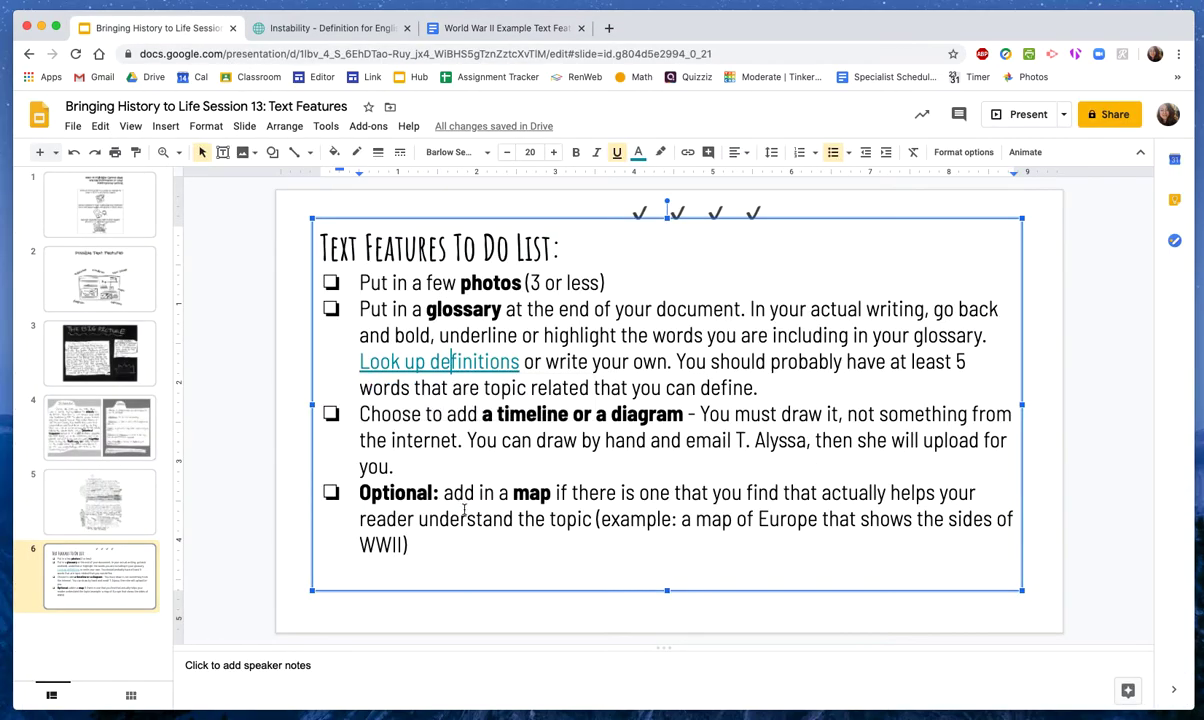
drag(395, 467, 391, 417)
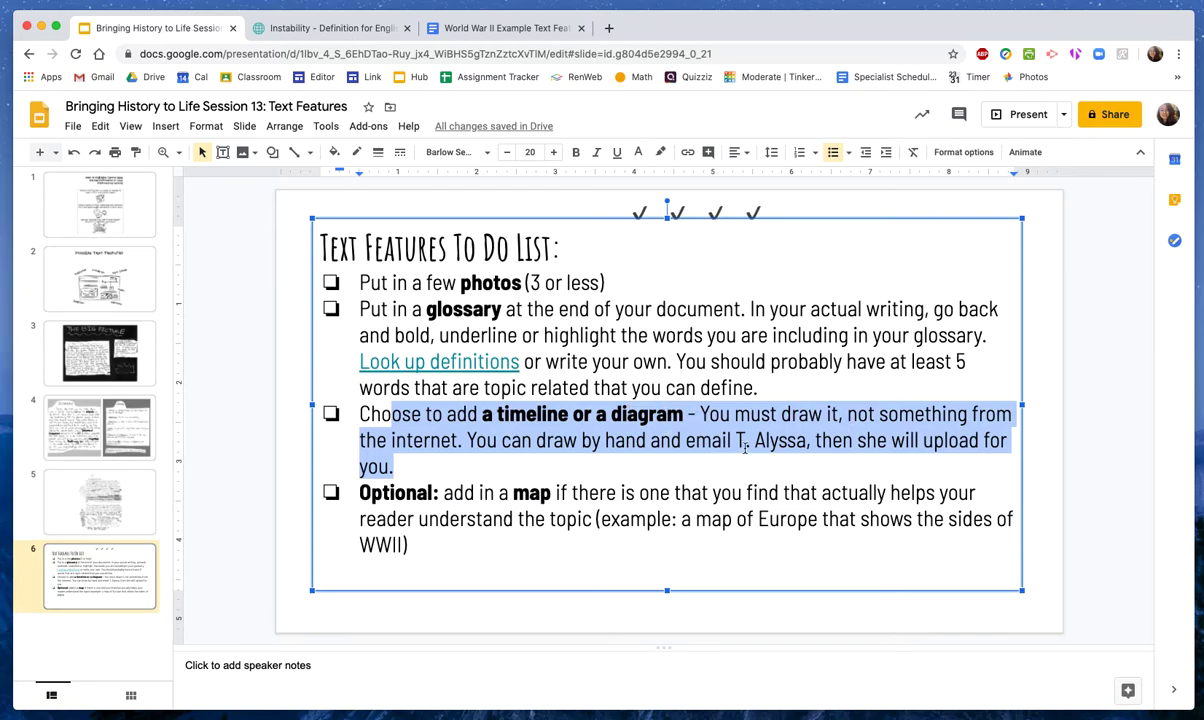
click(438, 464)
click(414, 464)
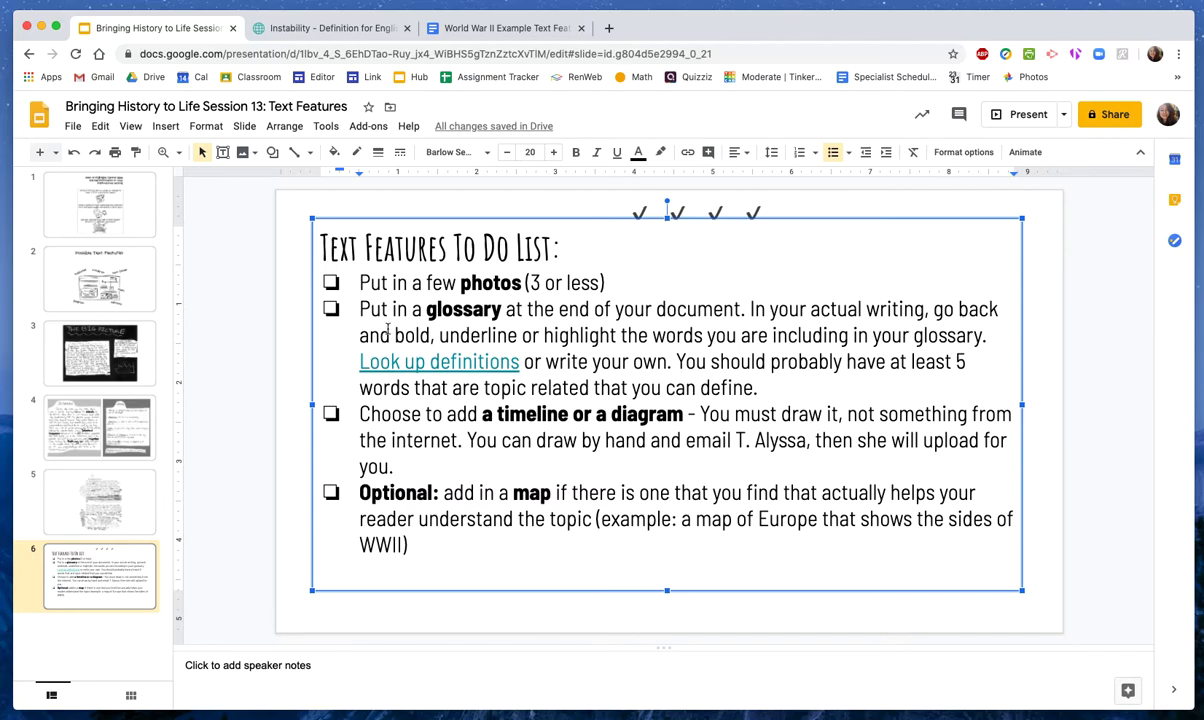
Step: Return to the World War II document and add a blank line between the last body paragraph and the Glossary heading
click(452, 28)
scroll(559, 473, down, 3)
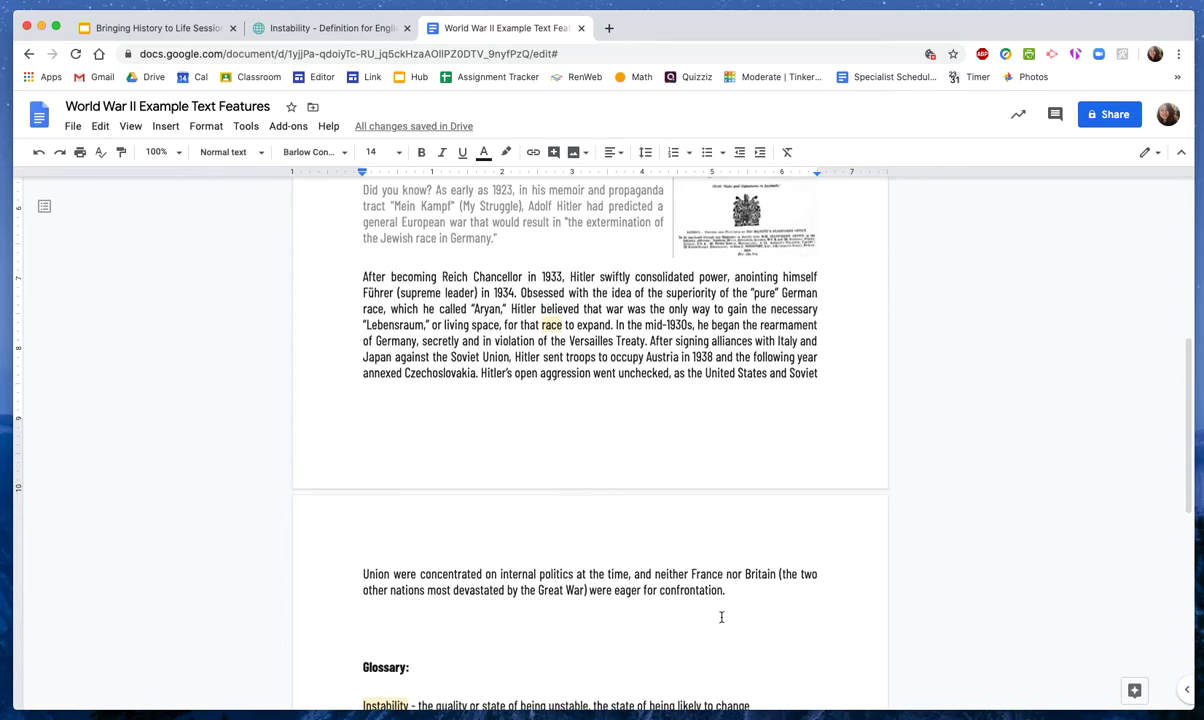
scroll(718, 622, up, 5)
scroll(720, 615, down, 5)
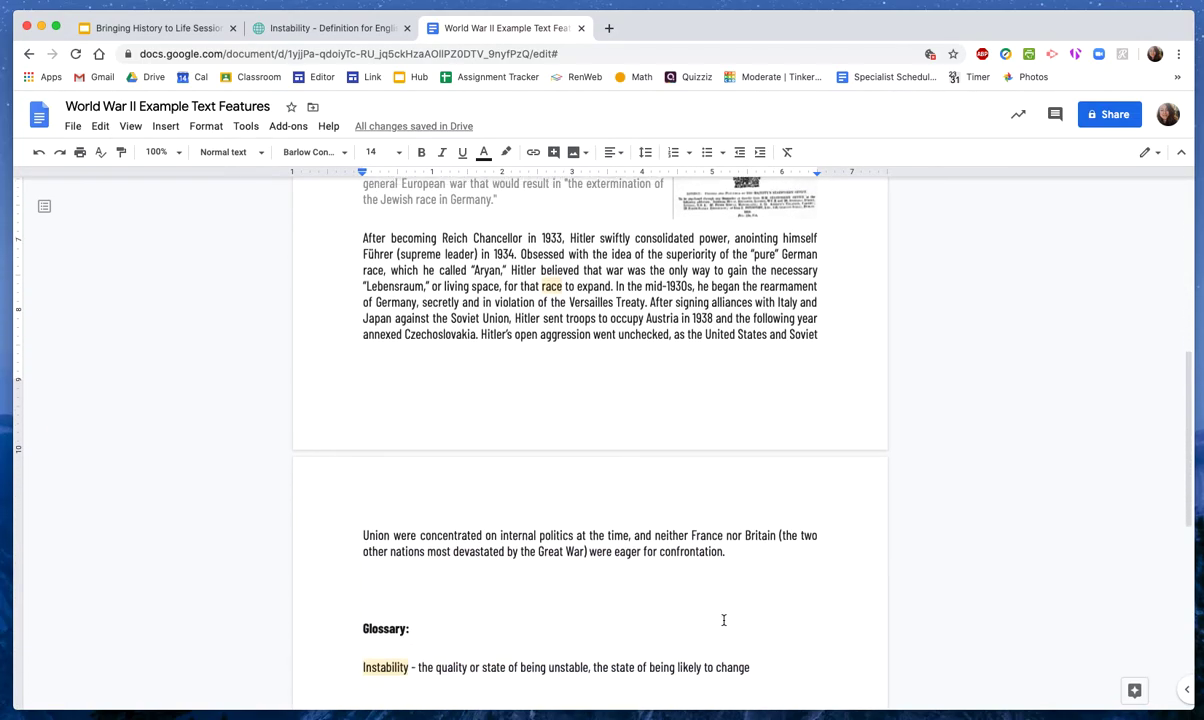
click(728, 545)
key(Return)
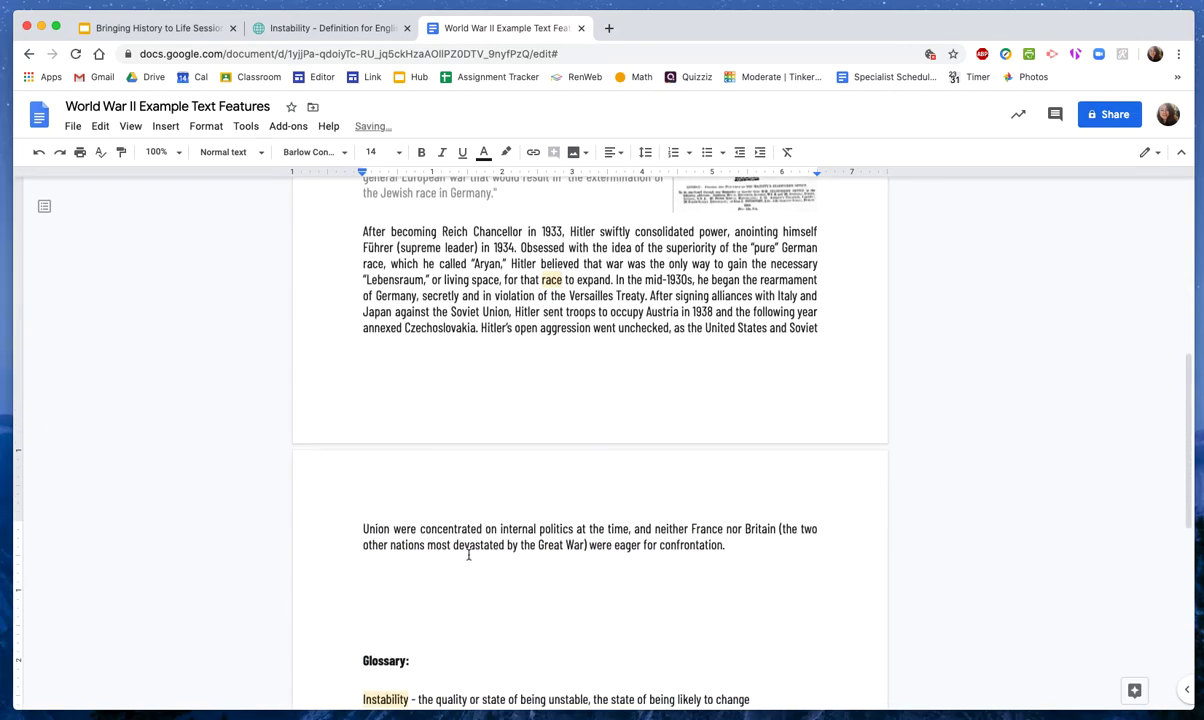
scroll(484, 609, down, 4)
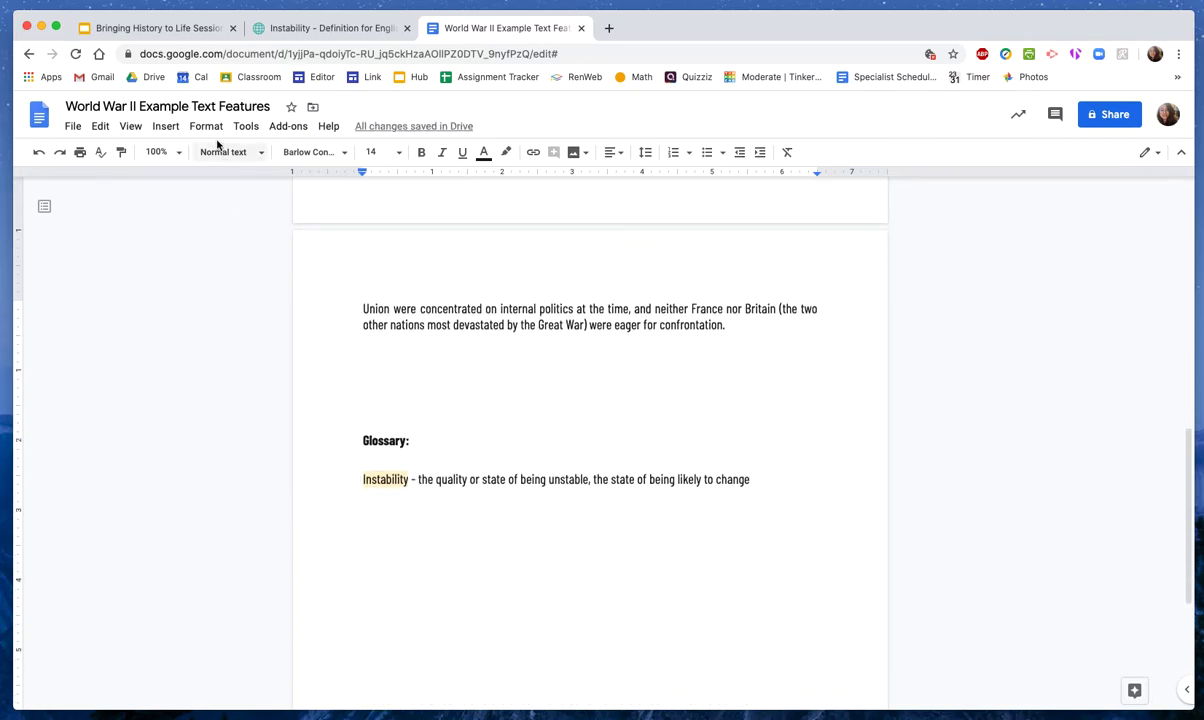
click(166, 128)
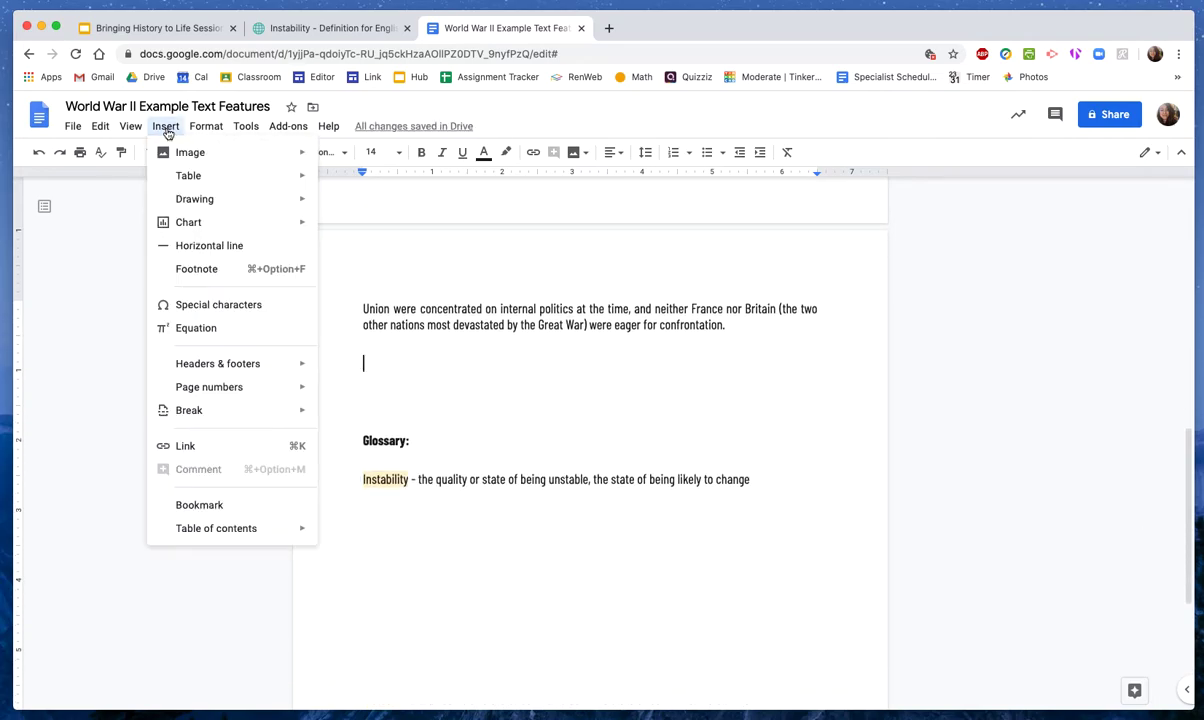
mouse_move(180, 152)
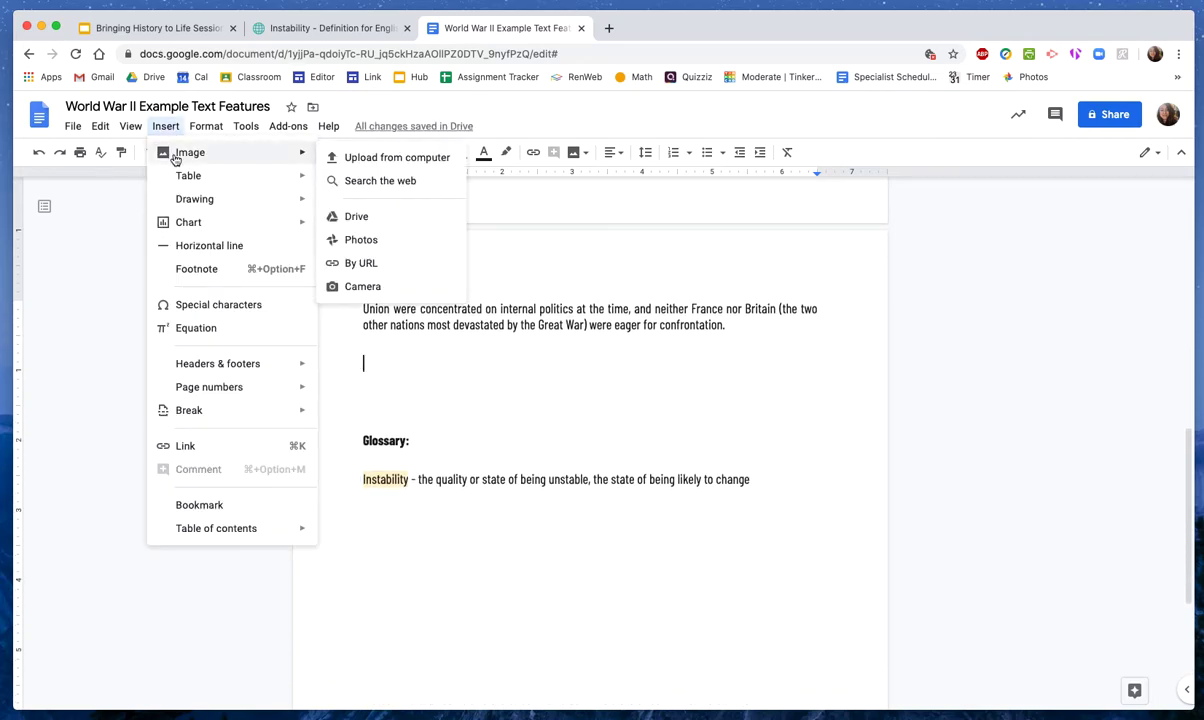
click(346, 157)
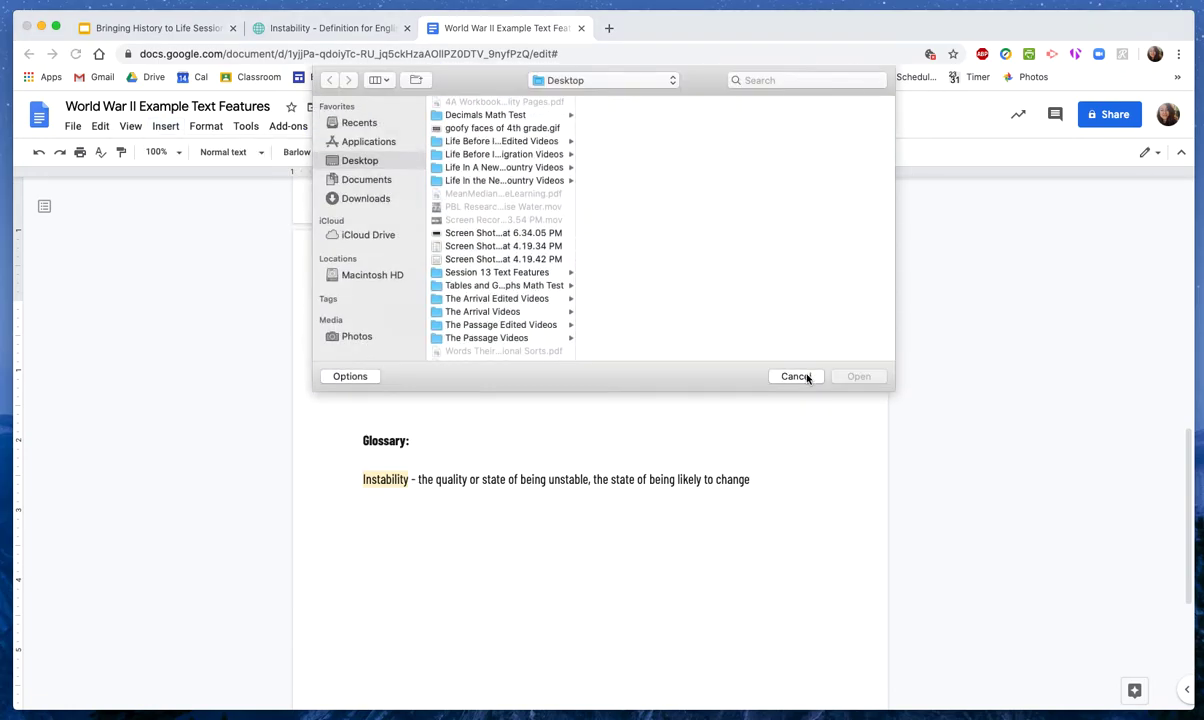
click(796, 376)
Step: Search the web for images of "map of world war 2" to insert between the last body paragraph and the Glossary heading
click(166, 127)
mouse_move(188, 153)
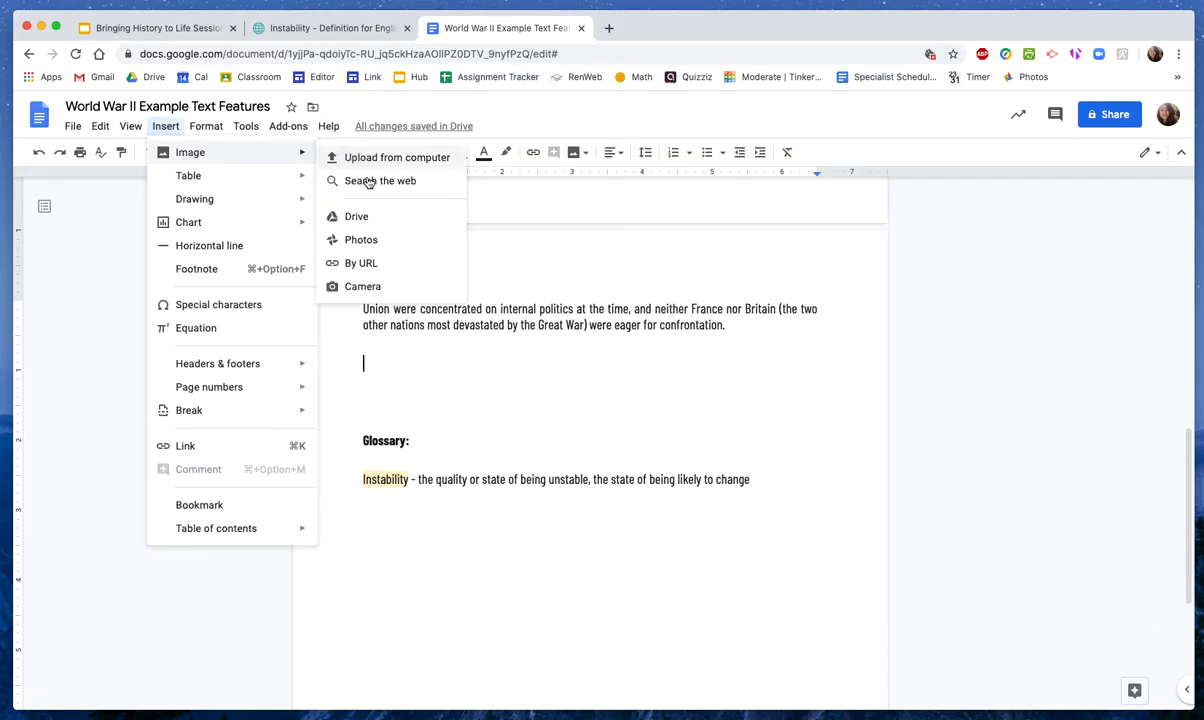
click(367, 180)
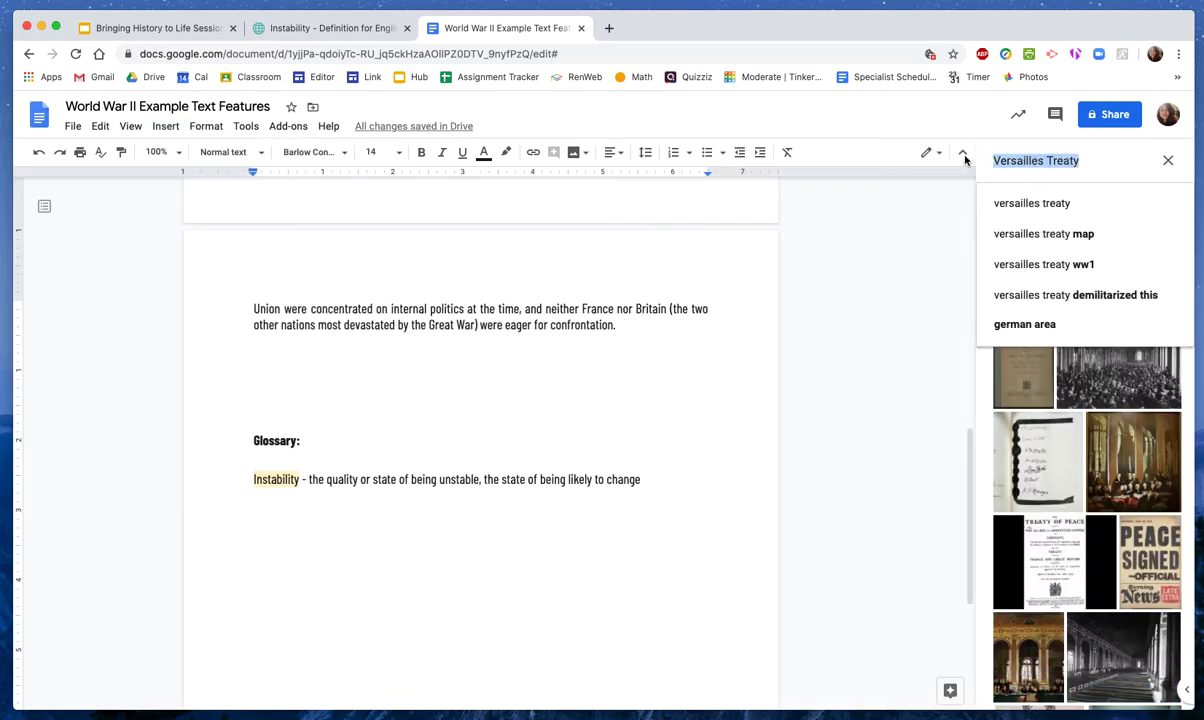
text(man)
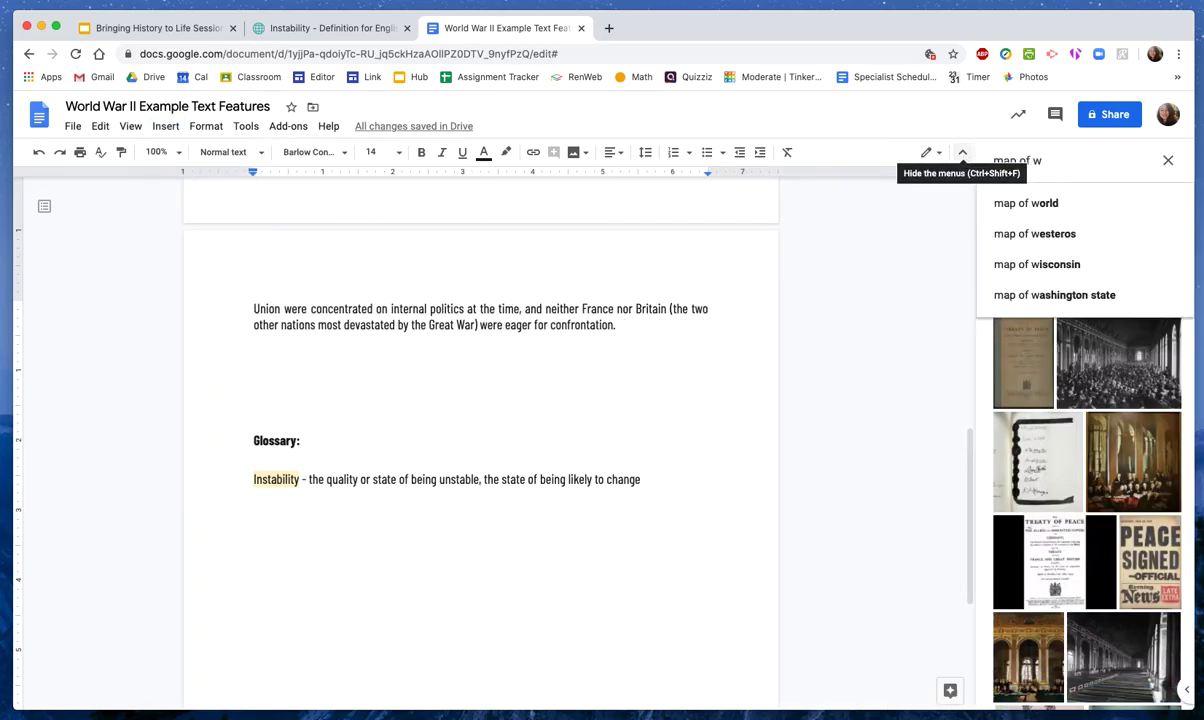
text(orld war )
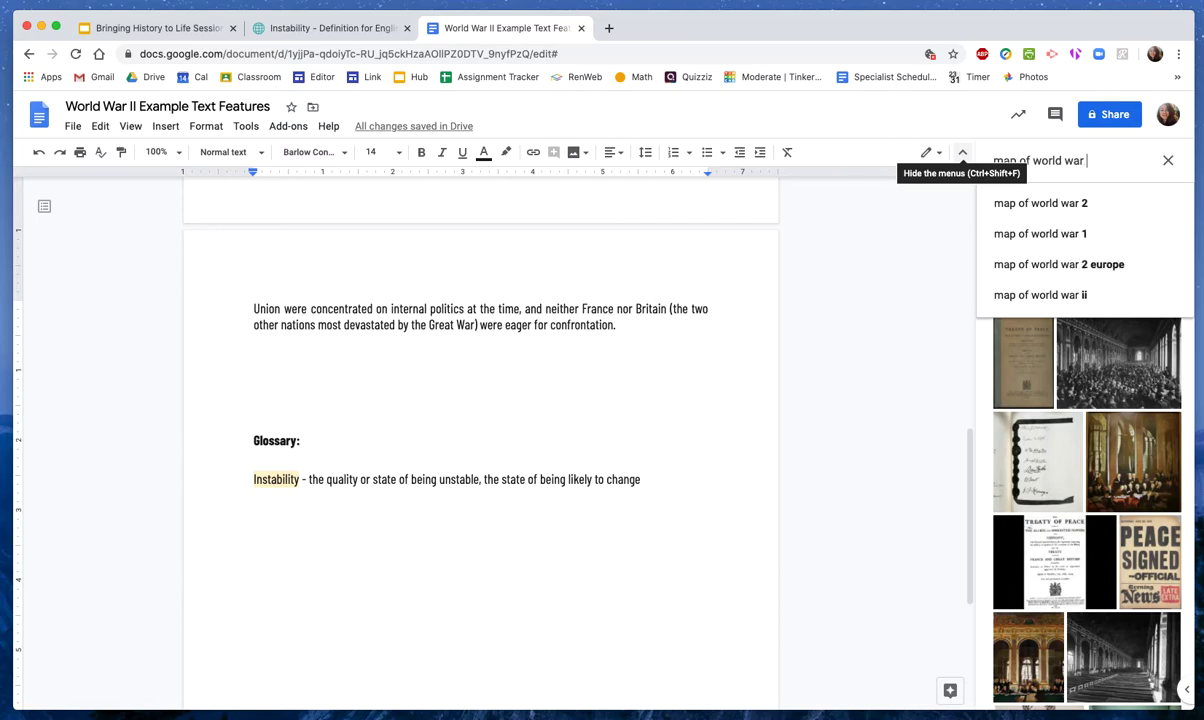
text(22)
key(BackSpace)
key(Return)
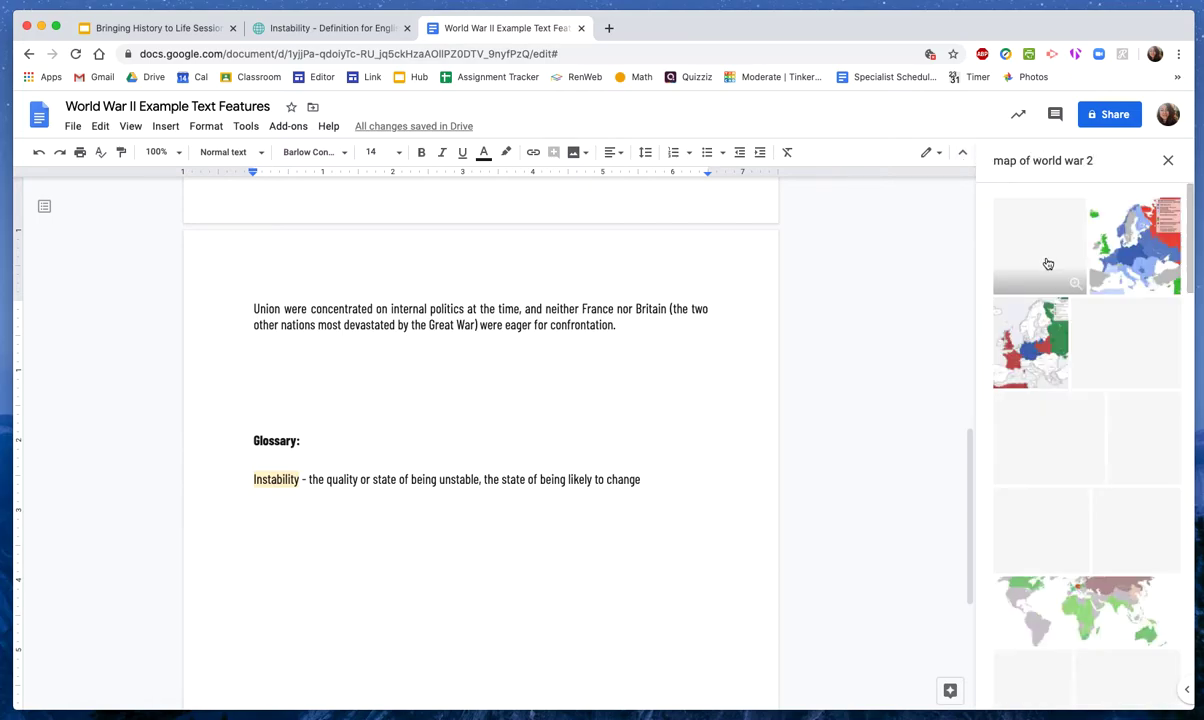
Step: Browse the map results and insert the map titled "Europe at the height of German expansion, 1941-1942" above the Glossary
scroll(1121, 485, down, 1)
scroll(1121, 485, down, 6)
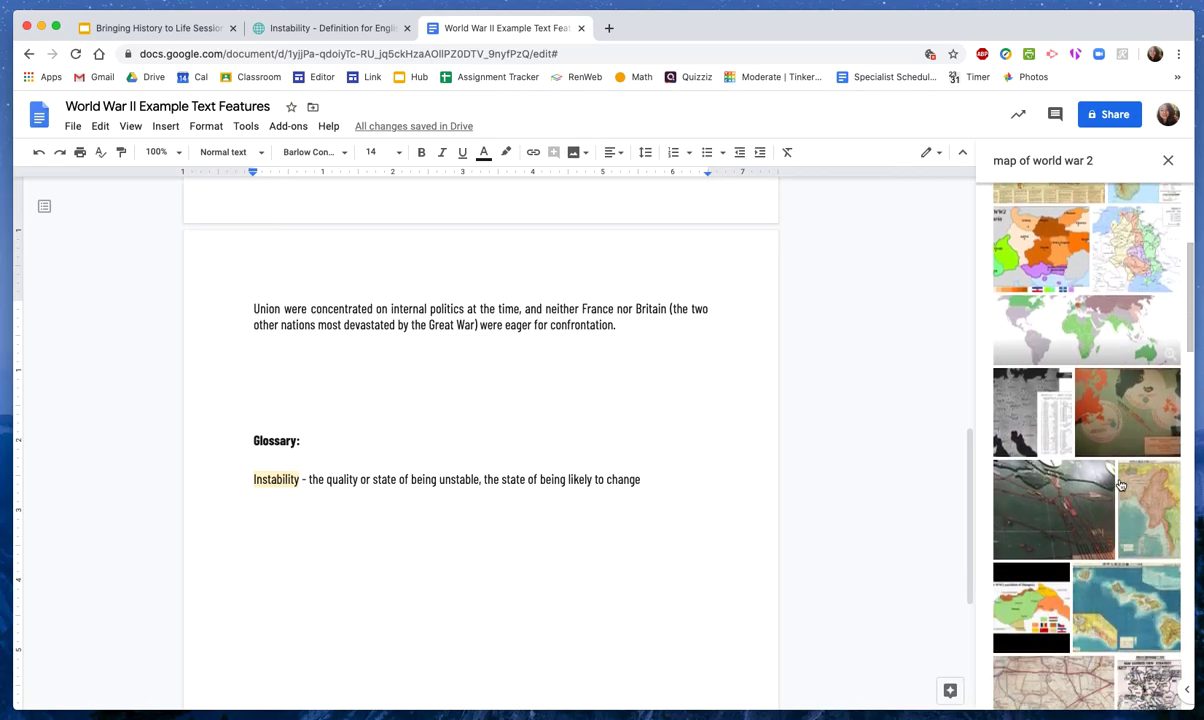
scroll(1121, 485, down, 7)
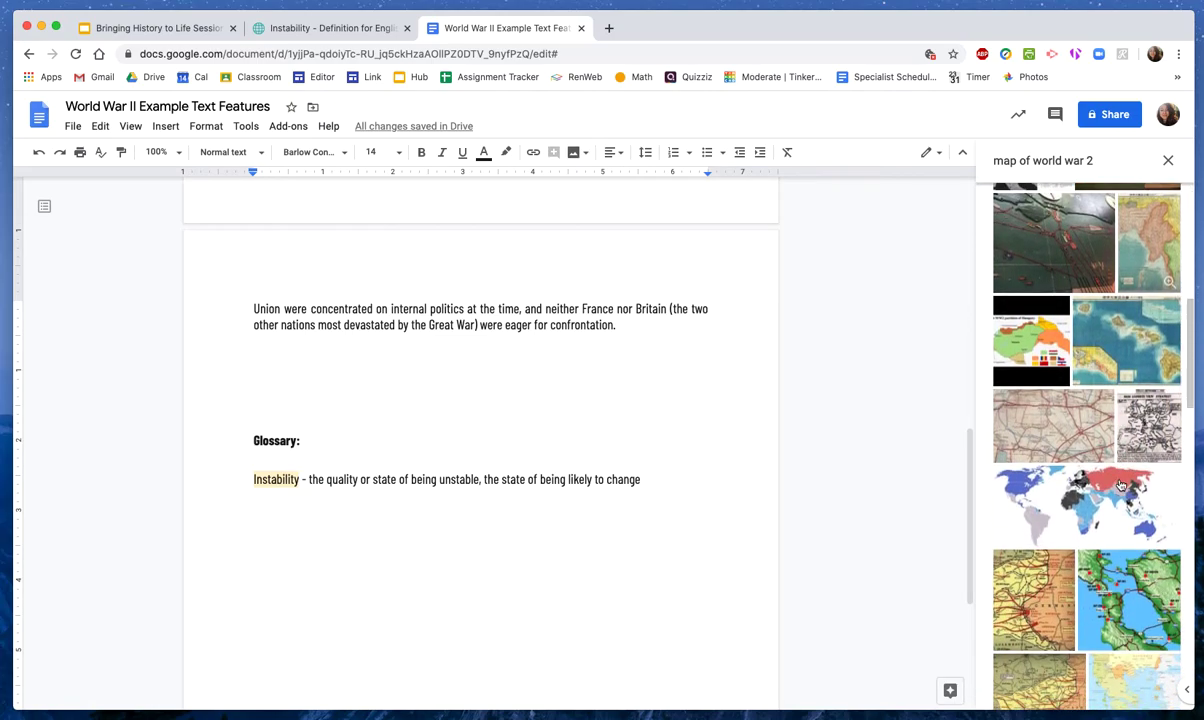
scroll(1121, 485, down, 7)
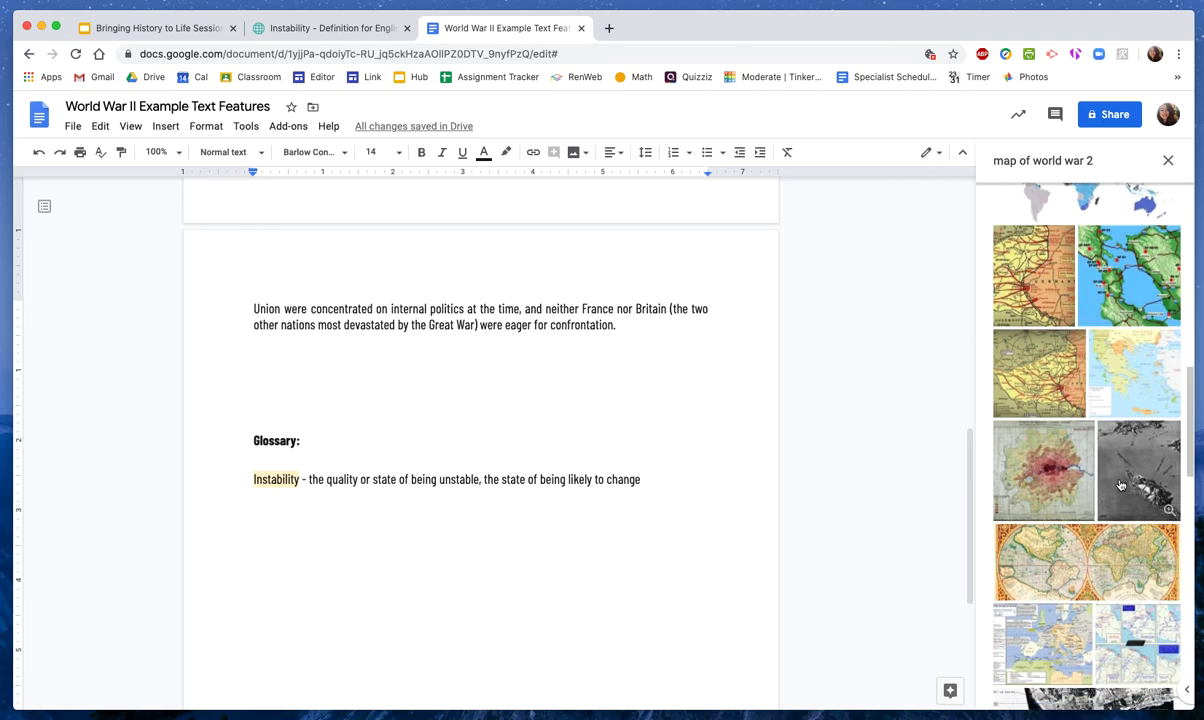
scroll(1121, 485, down, 3)
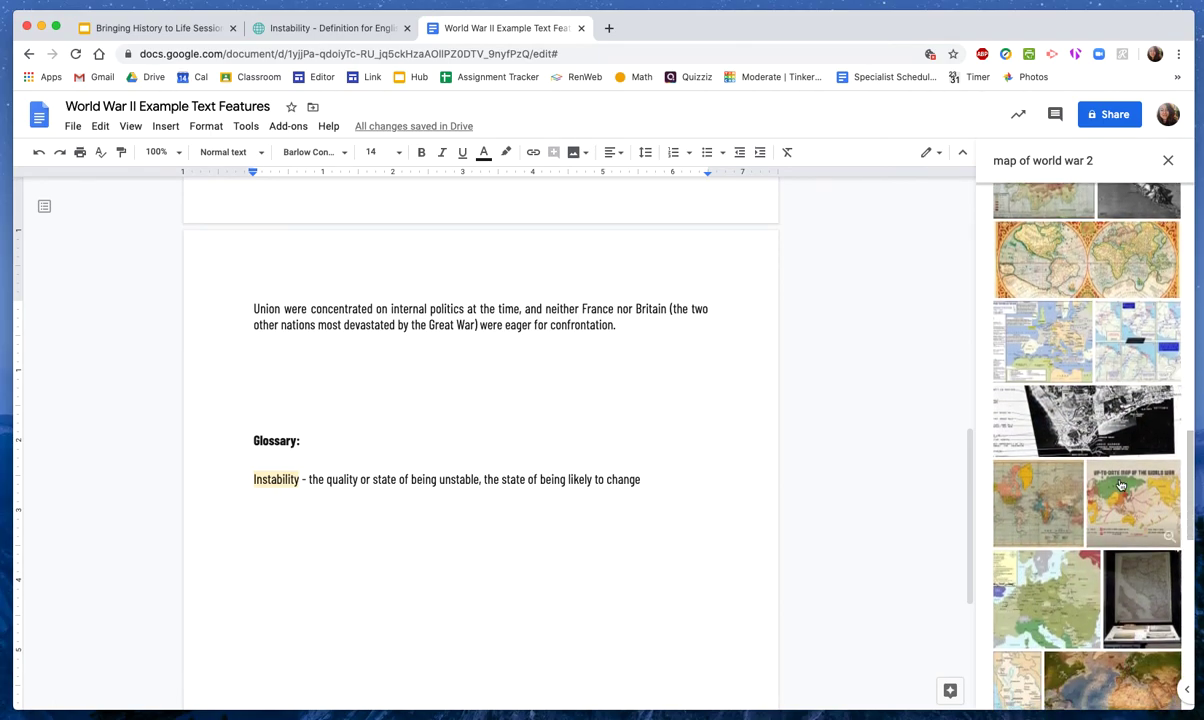
scroll(1121, 485, up, 15)
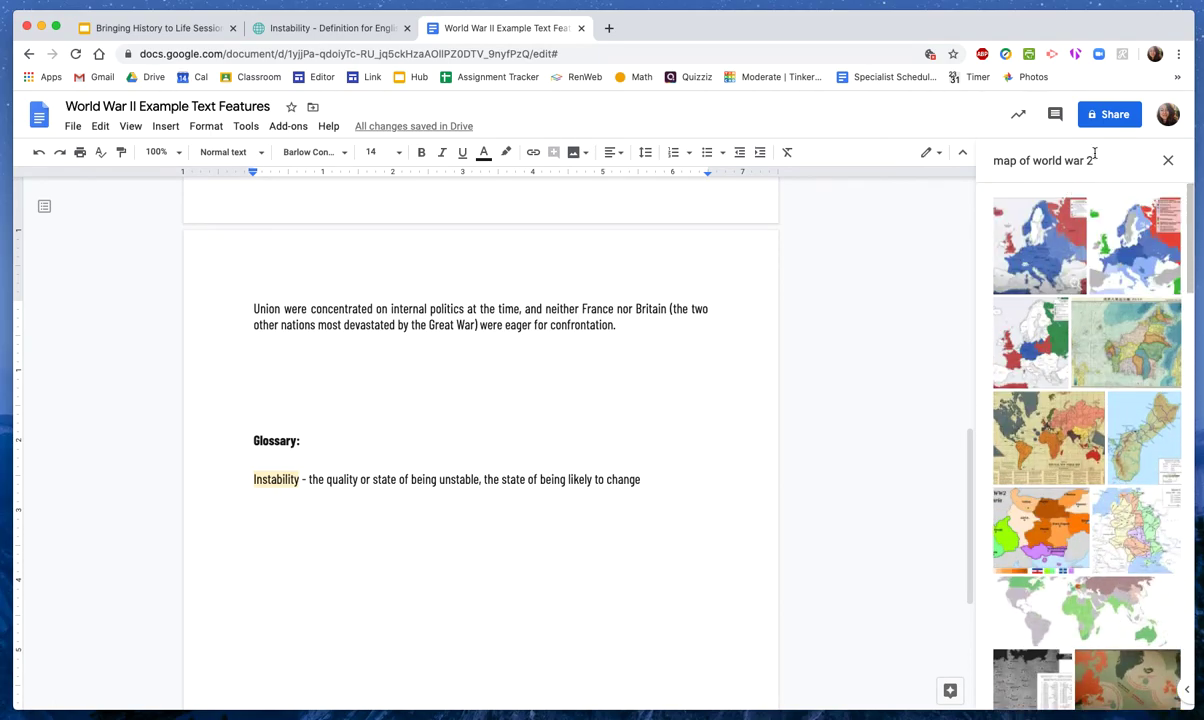
click(1060, 248)
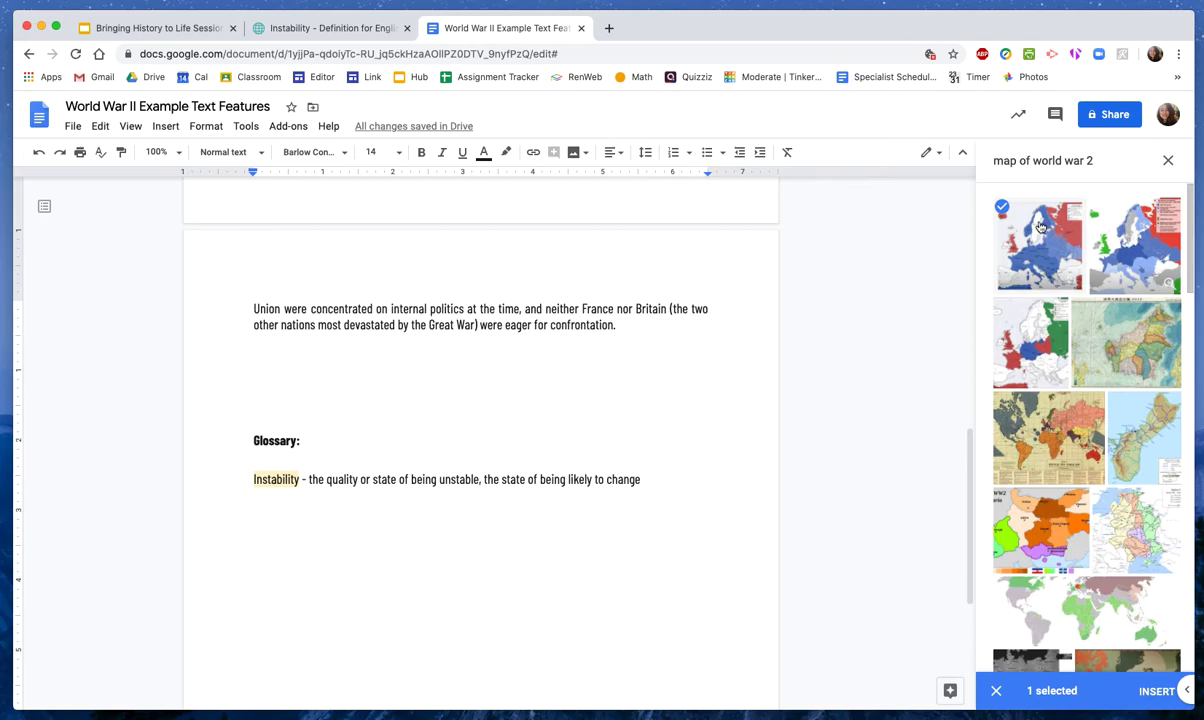
click(1108, 215)
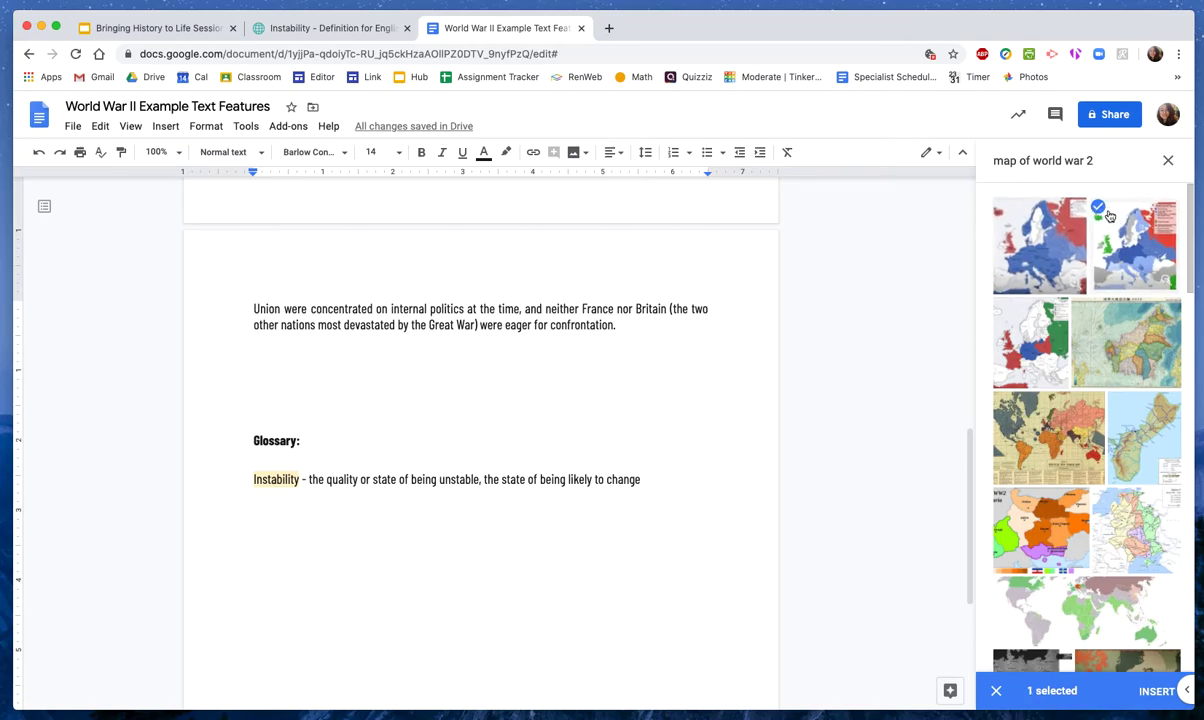
click(1156, 690)
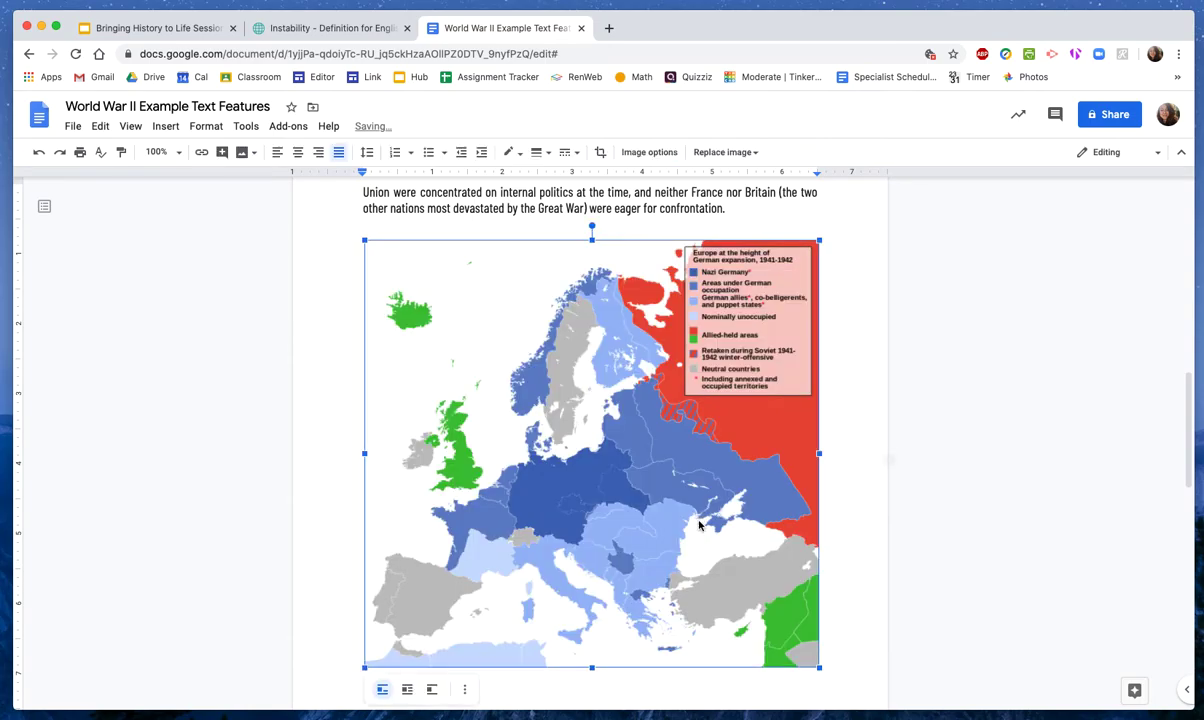
Step: Shrink the Europe map proportionally to about 4 inches wide
scroll(793, 653, down, 1)
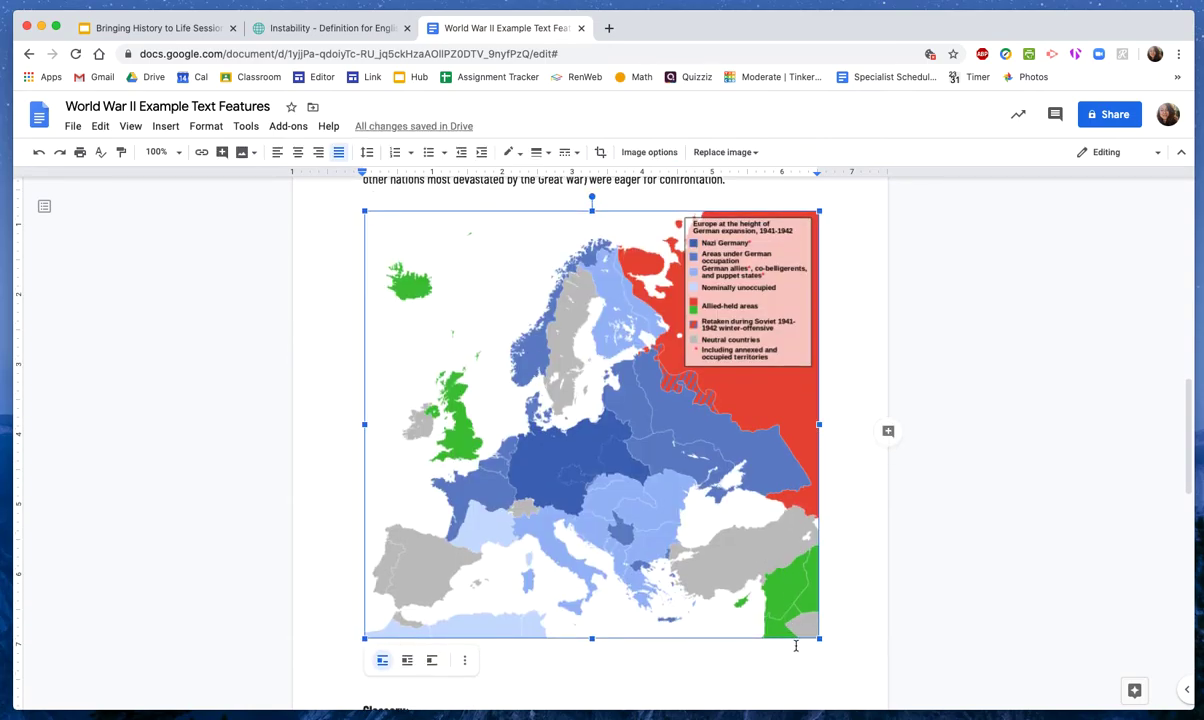
drag(819, 638, 612, 467)
click(647, 310)
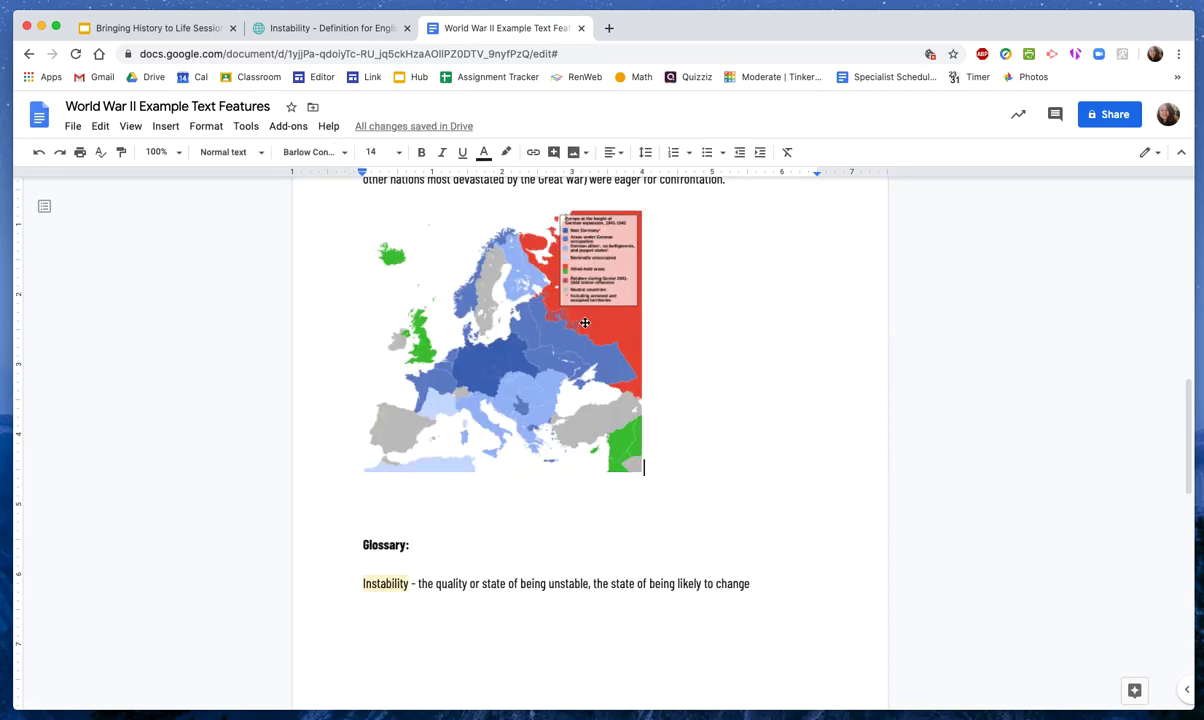
Step: Set the Europe map to wrap text and move it against the page's right margin beside the Glossary
click(593, 367)
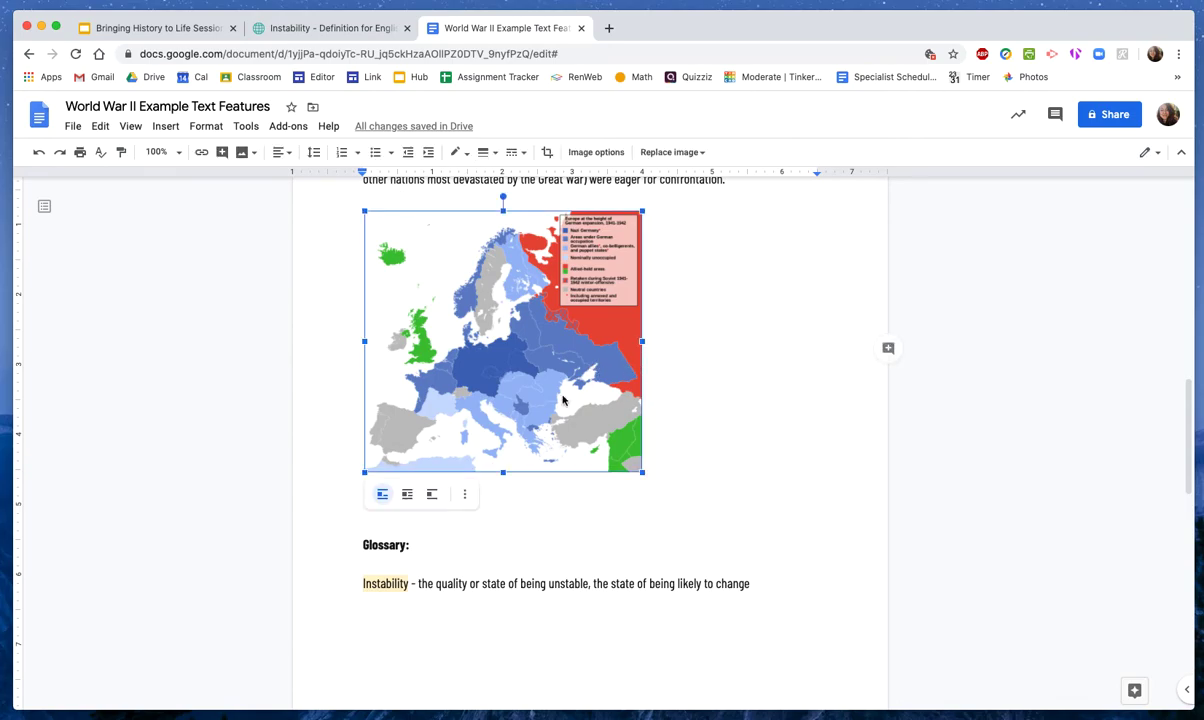
click(407, 494)
drag(515, 400, 691, 406)
Step: Delete the extra blank lines above the Glossary heading so it starts level with the top of the map
click(344, 301)
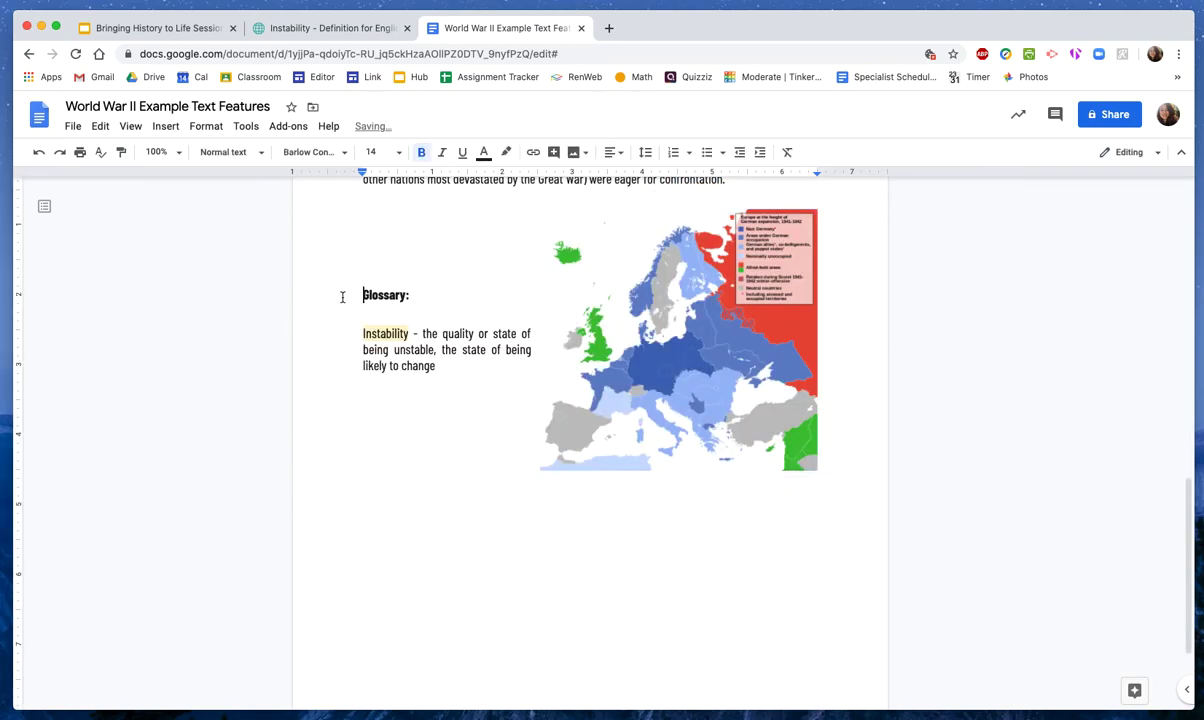
click(352, 273)
text(=)
key(BackSpace)
key(Down)
key(BackSpace)
key(BackSpace)
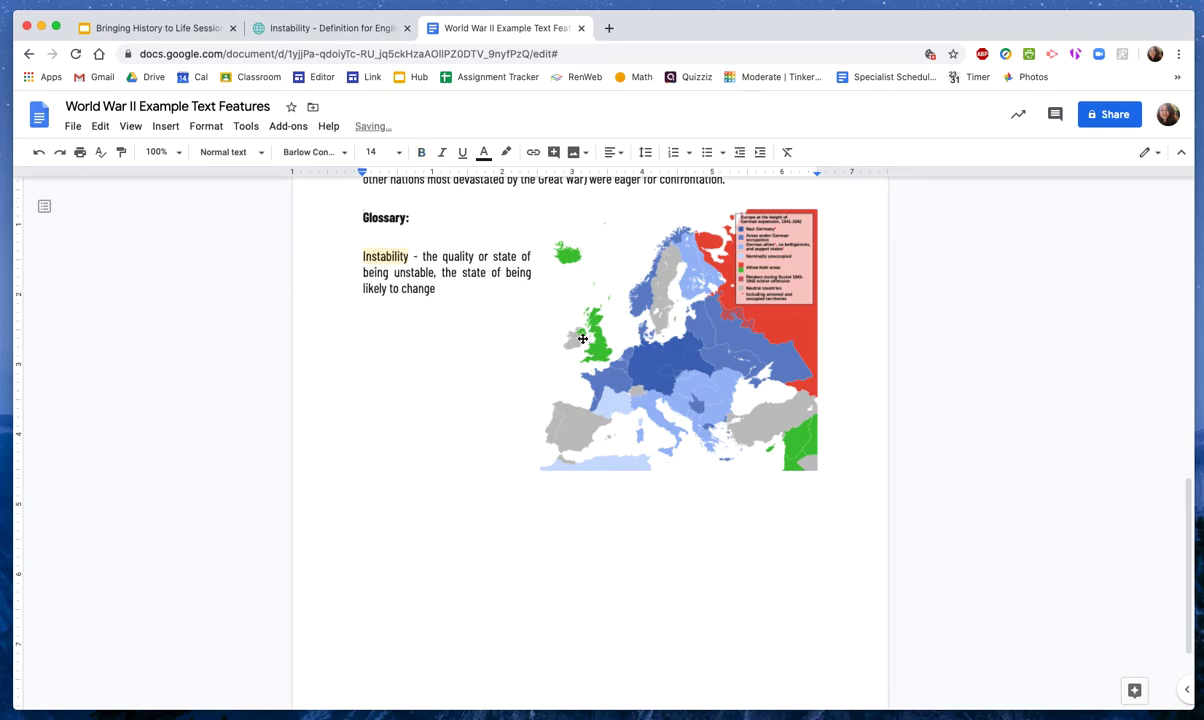
Step: Review the map's placement beside the Glossary and the treaty image in the "Leading up to World War II" section
scroll(600, 342, up, 2)
click(711, 352)
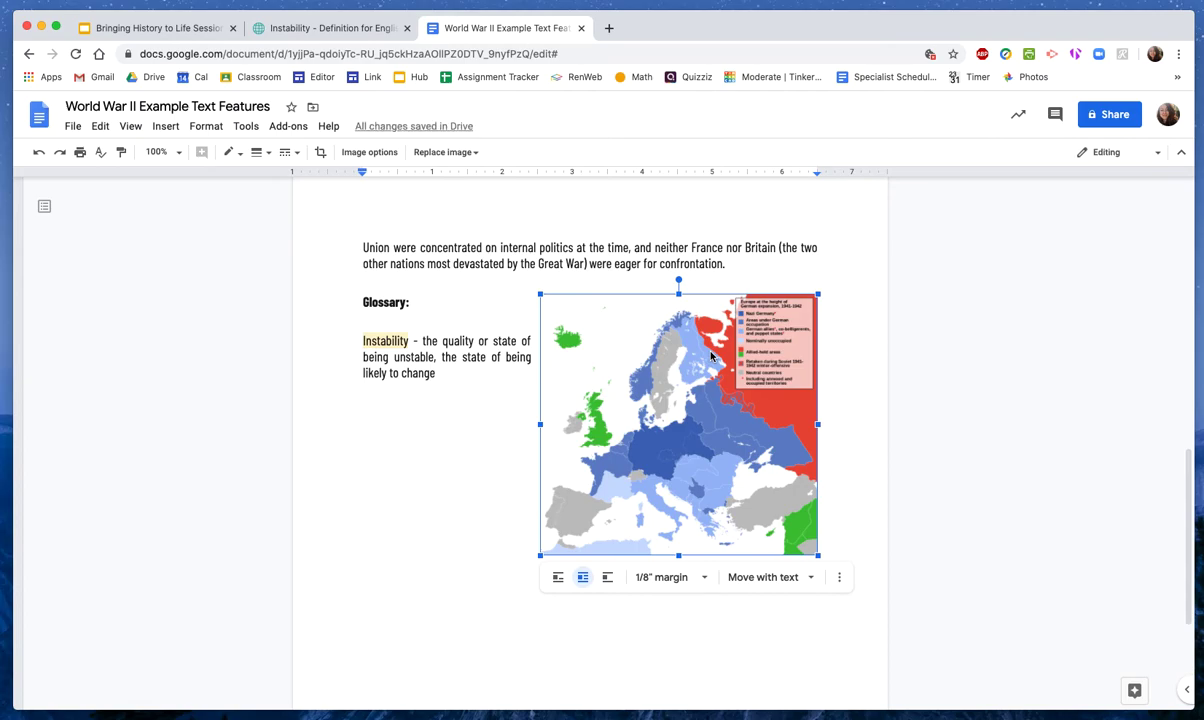
click(866, 411)
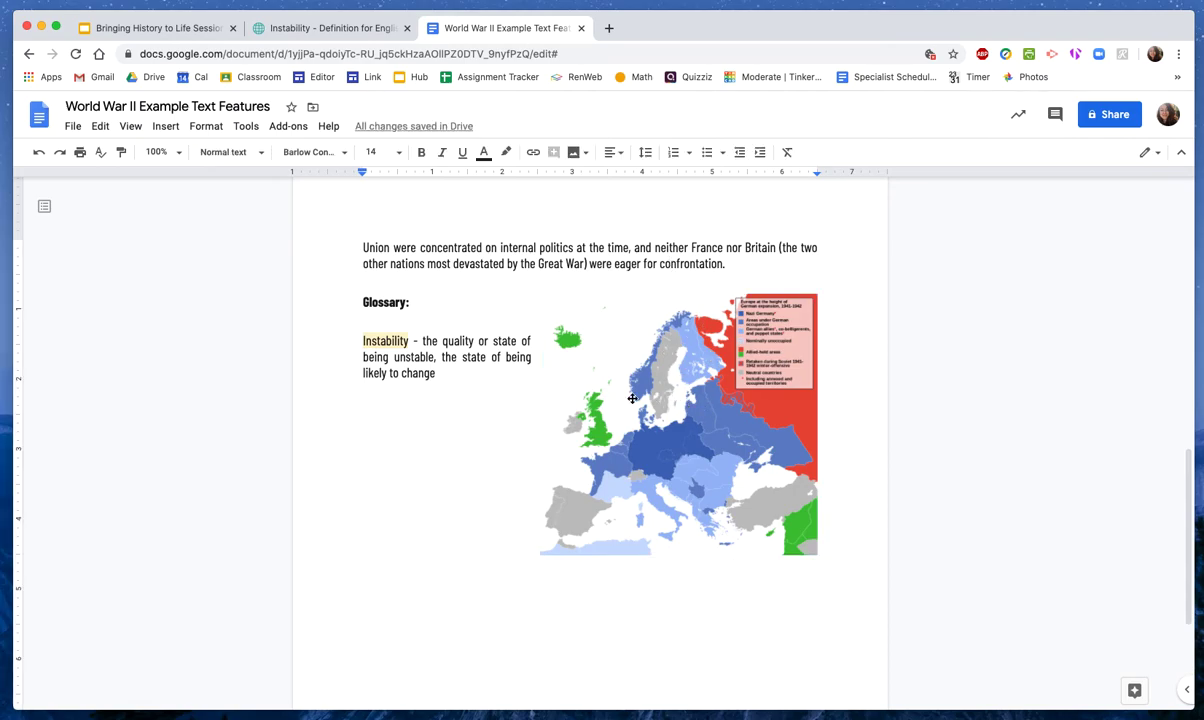
scroll(626, 394, up, 2)
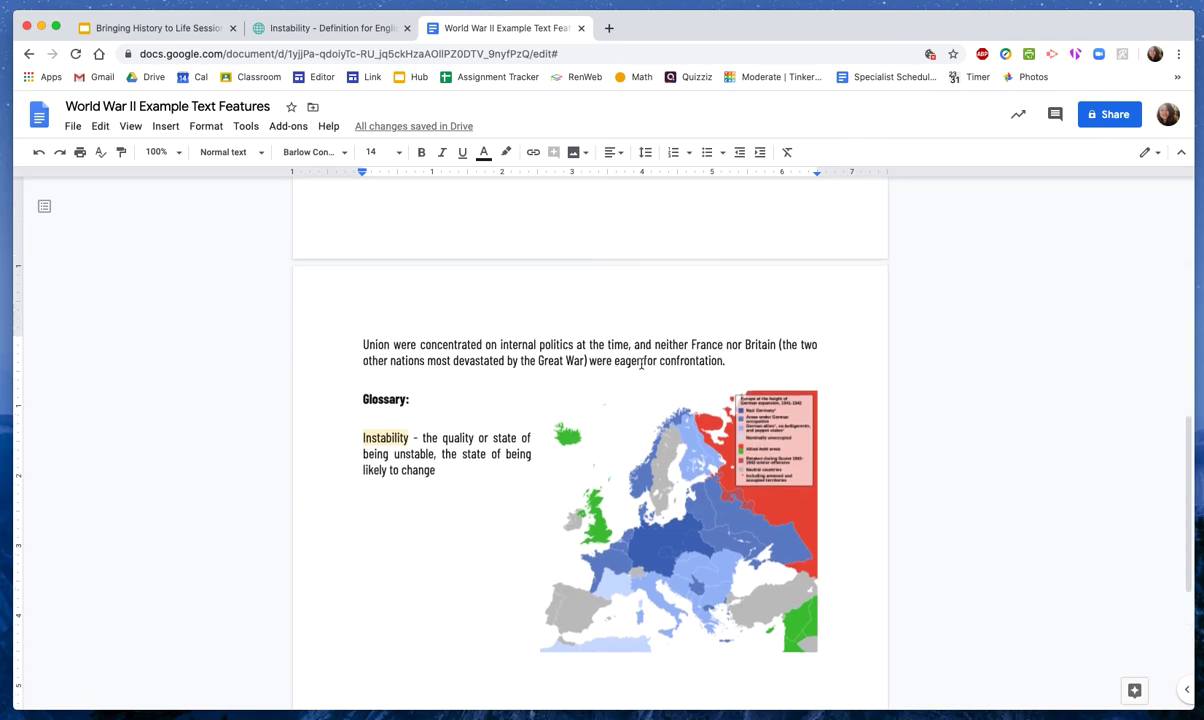
scroll(659, 423, up, 15)
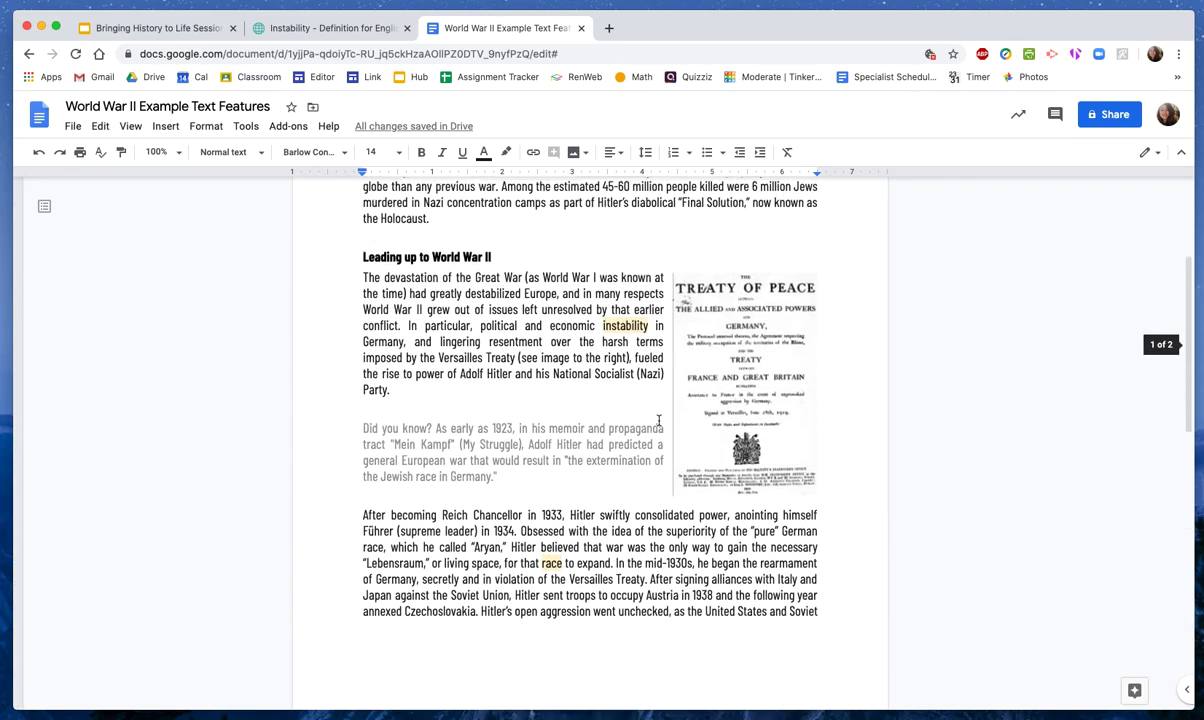